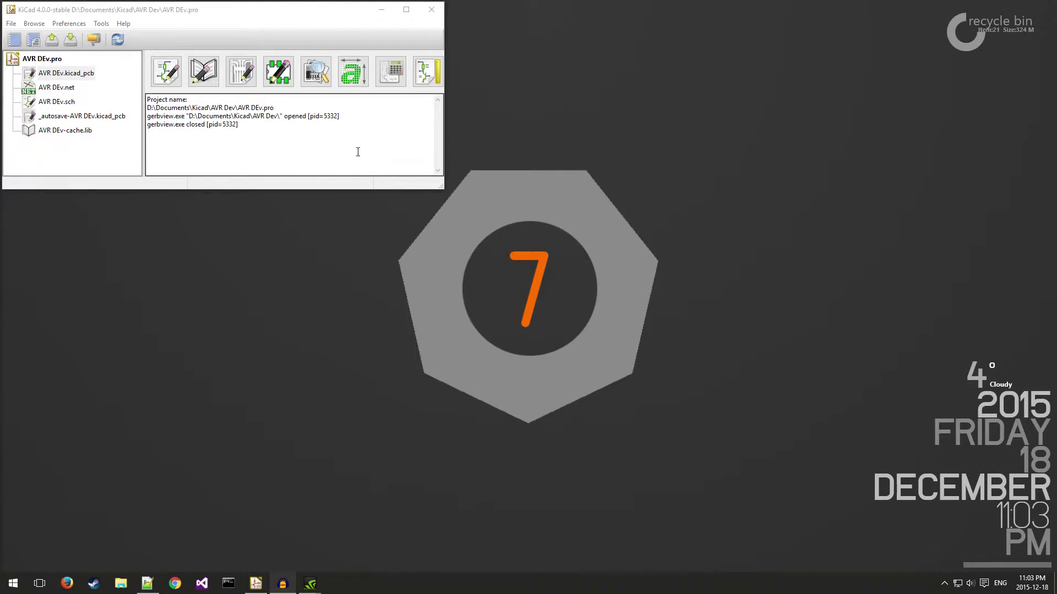
# Open AVR DEv.kicad_pcb in the Pcbnew PCB layout editor.
pyautogui.click(245, 77)
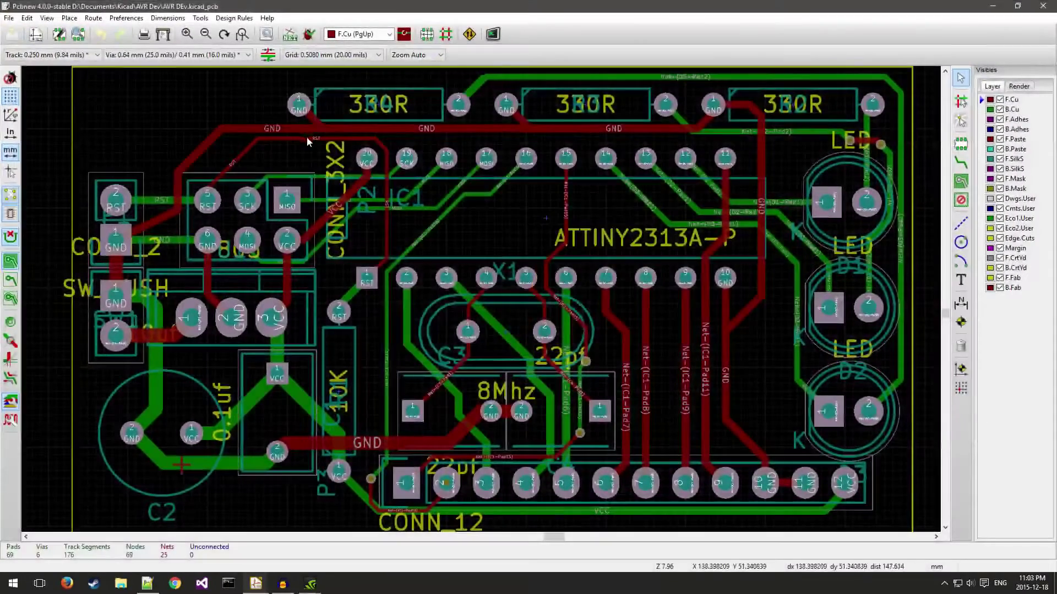
# Start a filled zone at the board's bottom-left corner on F.Cu, connected to the GND net.
pyautogui.scroll(-3, 588, 472)
pyautogui.scroll(4, 494, 305)
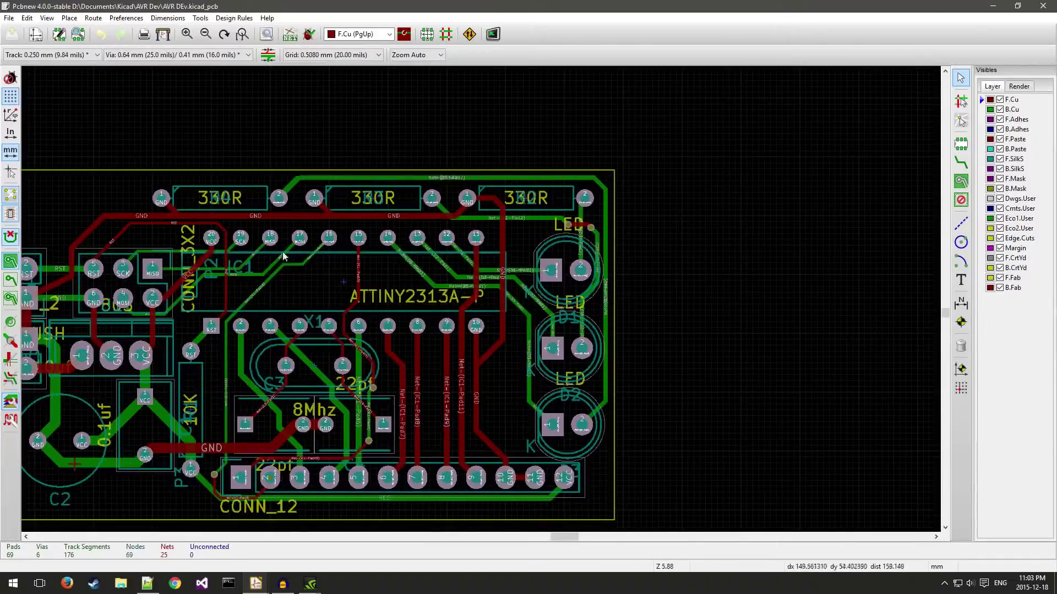
pyautogui.scroll(2, 494, 305)
pyautogui.moveTo(544, 346); pyautogui.dragTo(520, 235, button='middle')
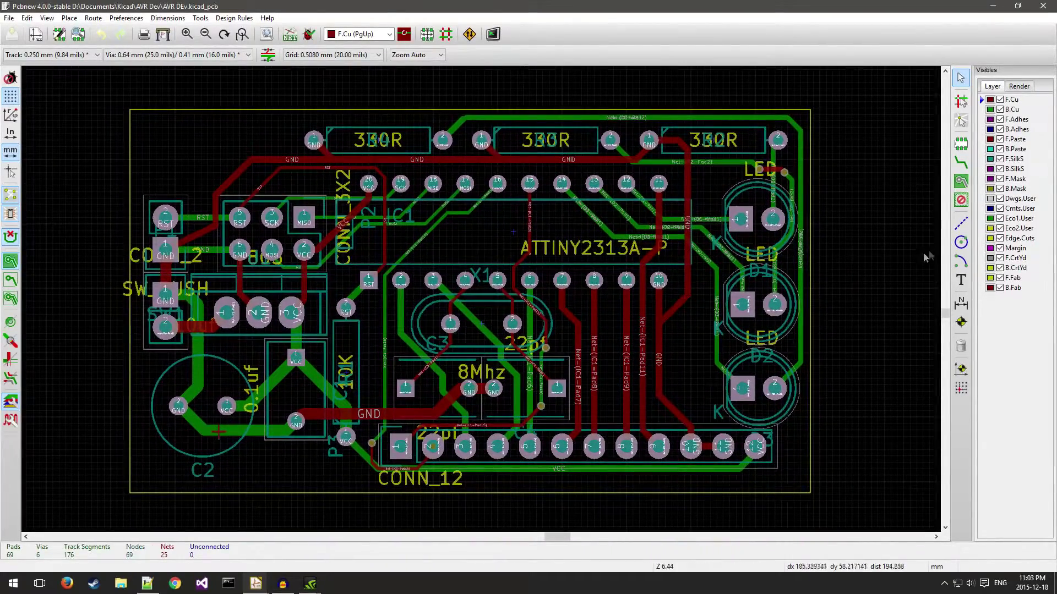
pyautogui.click(961, 183)
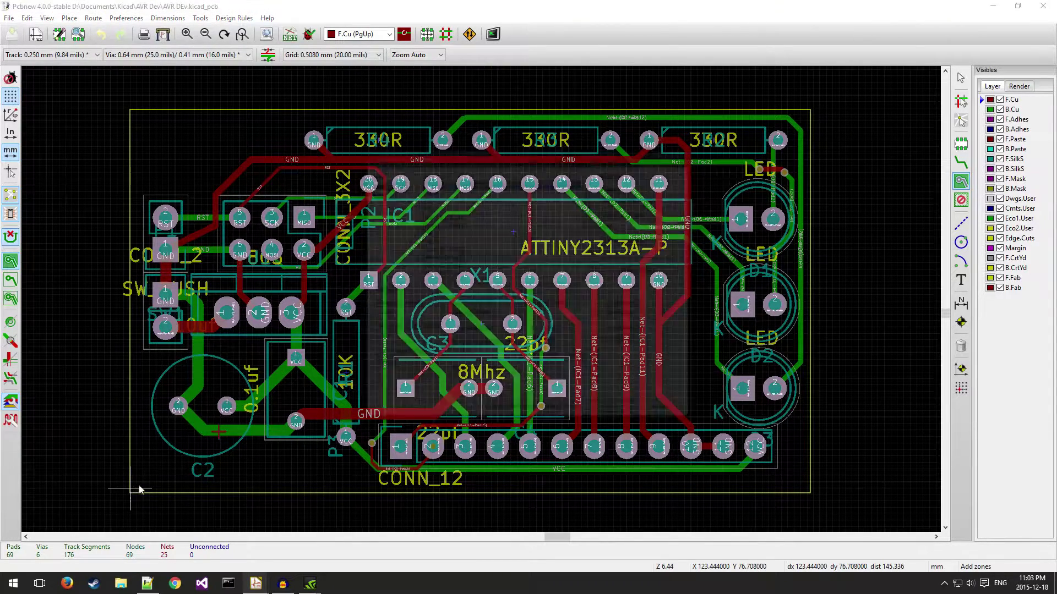
pyautogui.click(131, 493)
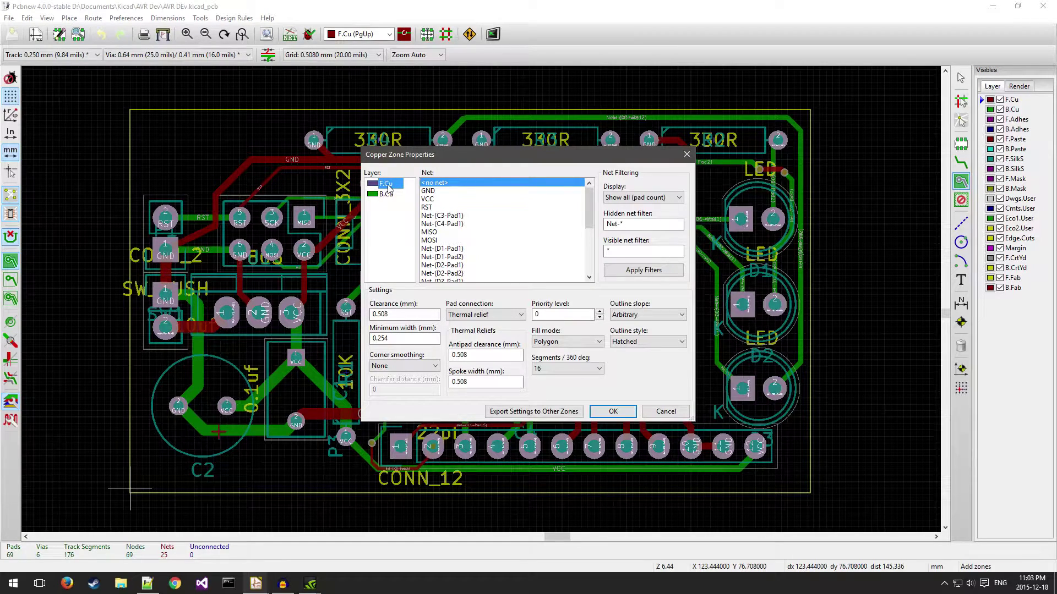
pyautogui.click(427, 192)
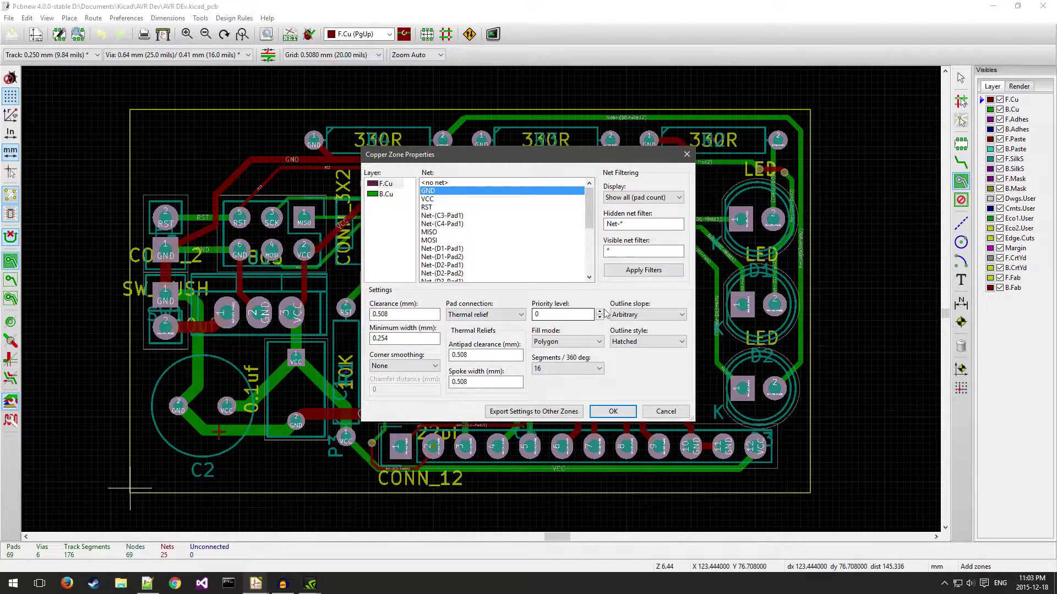
pyautogui.click(615, 412)
# Add zone corners at top-left, top-right and bottom-right, then close the outline to pour copper.
pyautogui.keyDown('shift'); pyautogui.scroll(1, 130, 124); pyautogui.keyUp('shift')
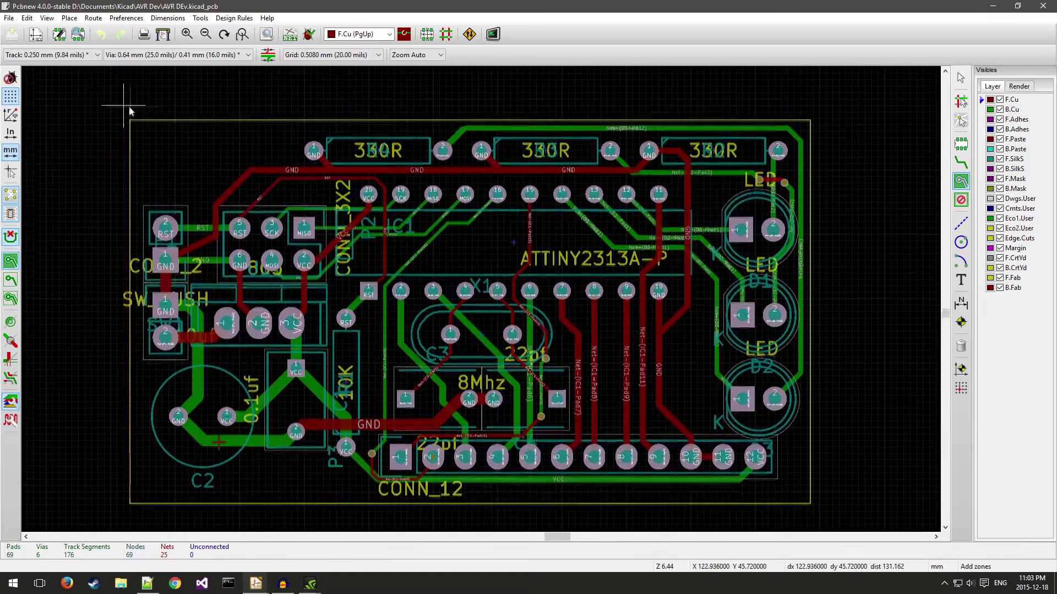
pyautogui.click(130, 129)
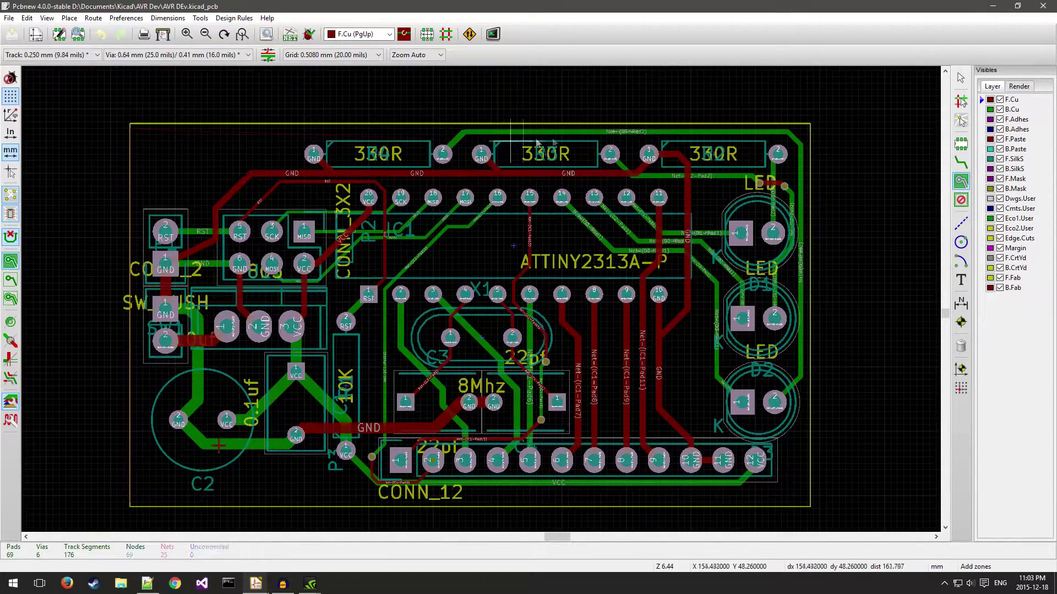
pyautogui.click(811, 129)
pyautogui.keyDown('shift'); pyautogui.scroll(-1, 815, 485); pyautogui.keyUp('shift')
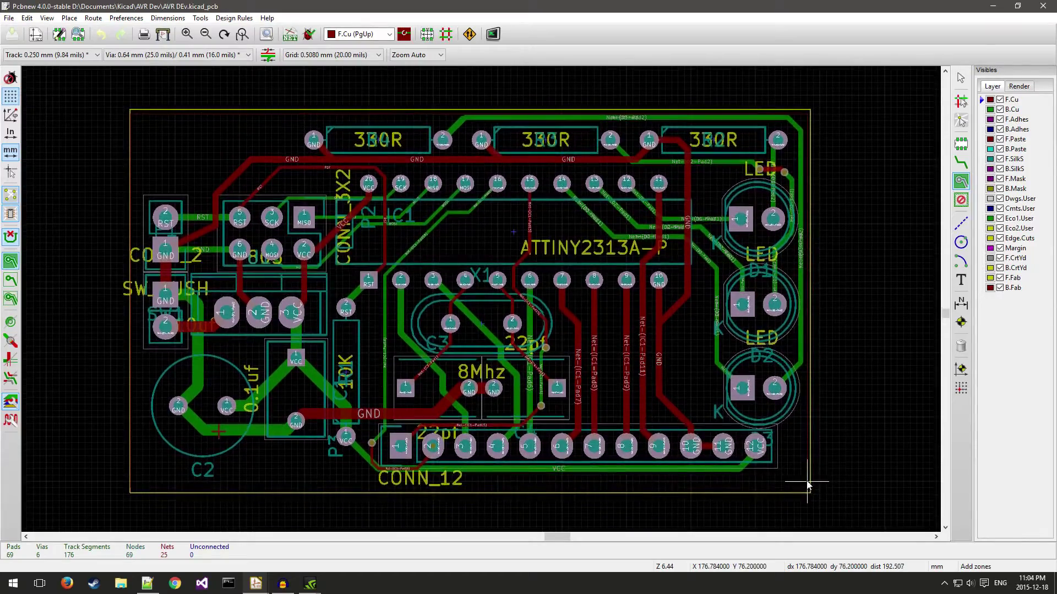
pyautogui.click(811, 492)
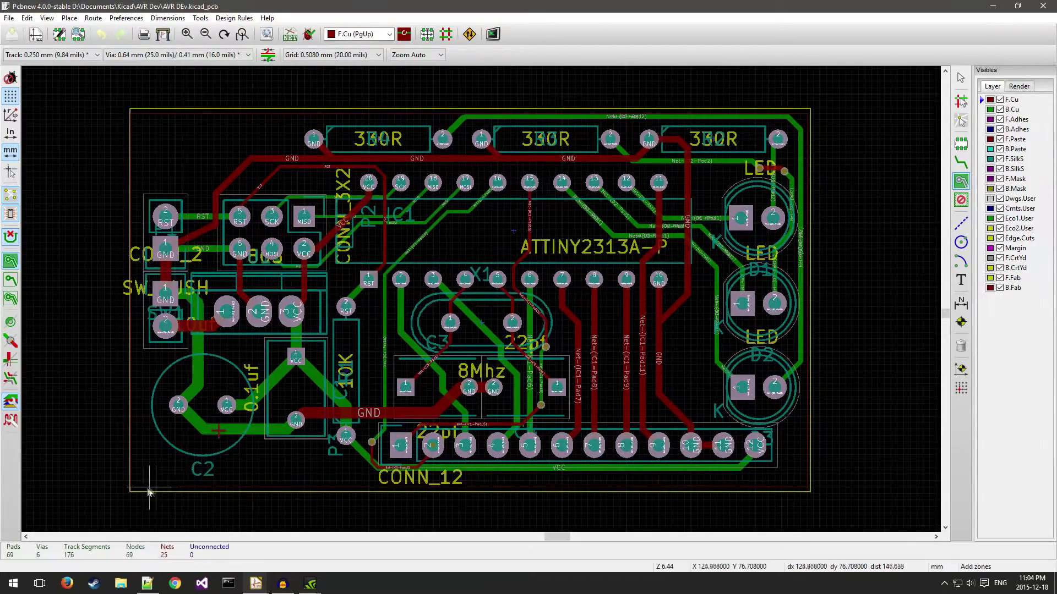
pyautogui.doubleClick(131, 489)
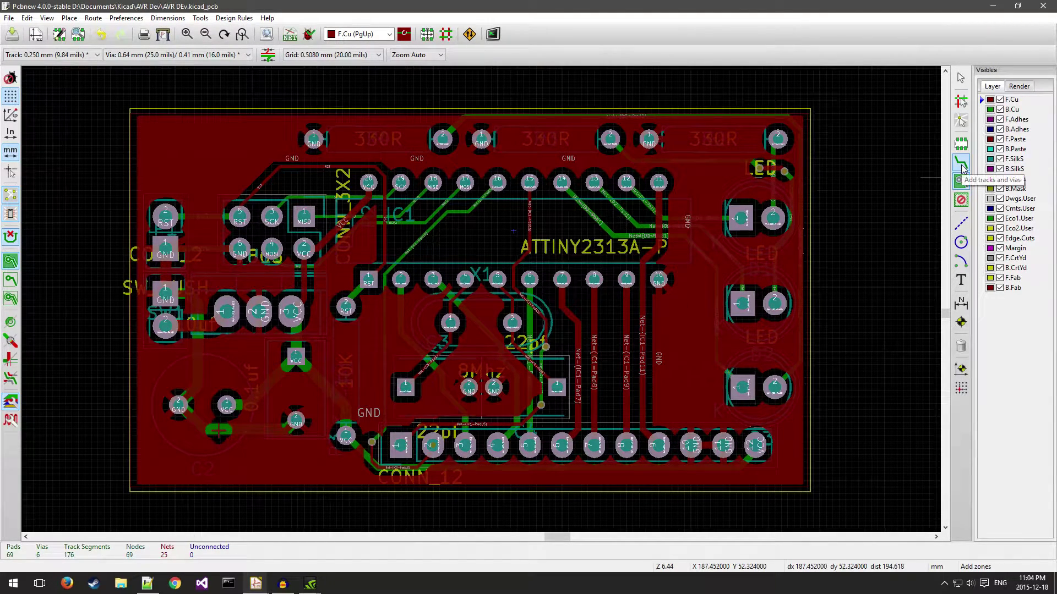
pyautogui.click(129, 114)
# Start a new GND zone at the top-left board corner on the B.Cu layer.
pyautogui.click(690, 158)
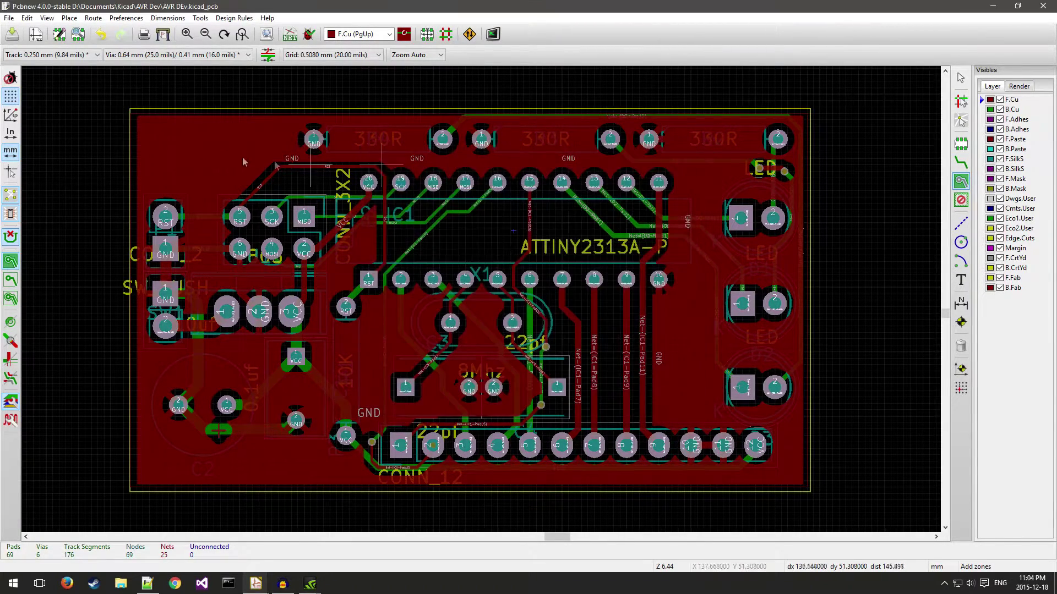
pyautogui.click(130, 115)
pyautogui.click(388, 194)
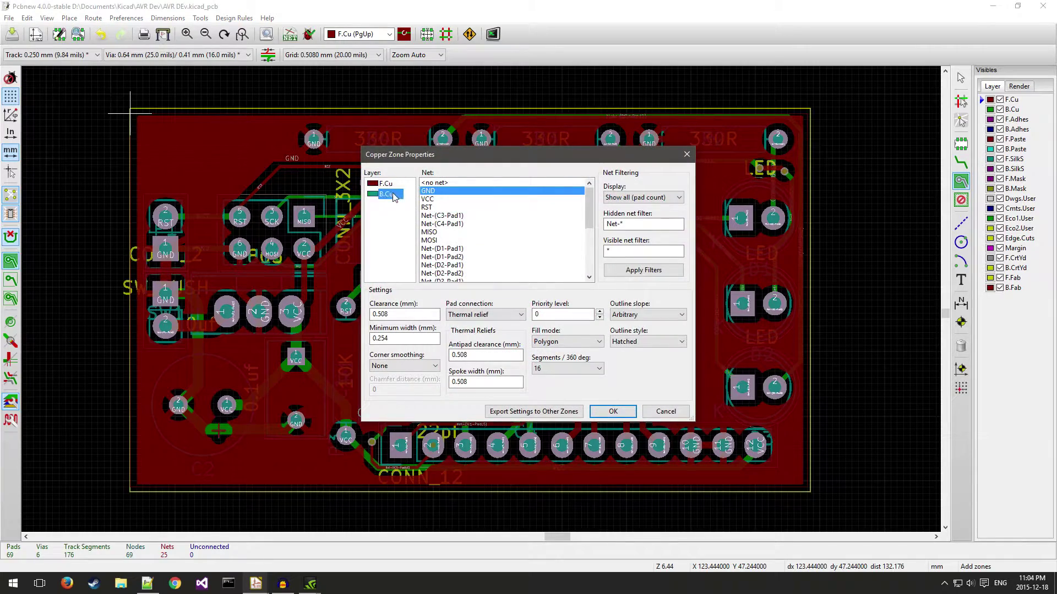
pyautogui.click(633, 410)
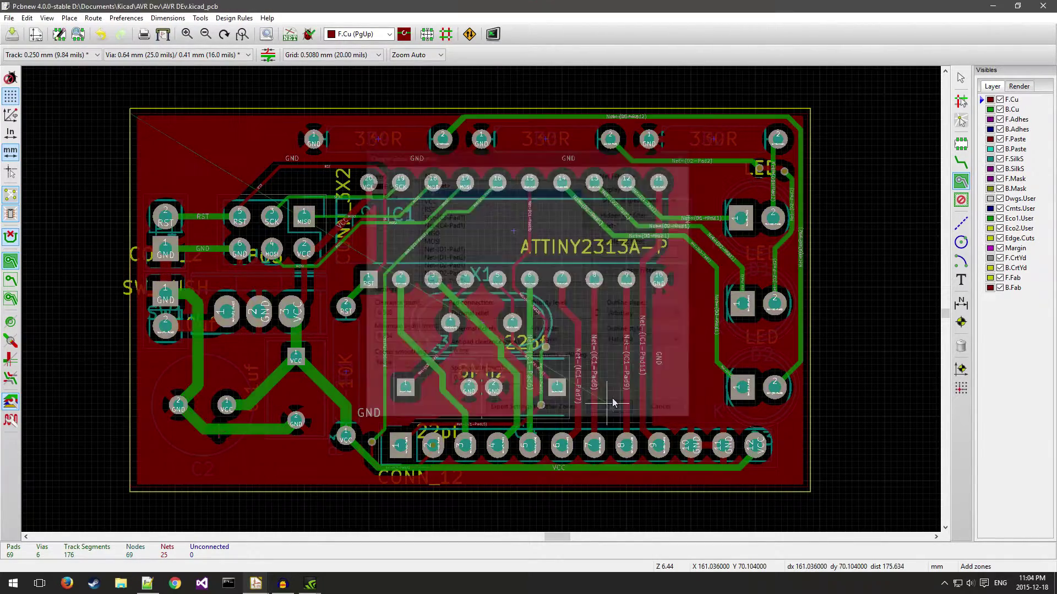
# Add the top-right, bottom-right and bottom-left corners and close the back-copper outline.
pyautogui.click(800, 112)
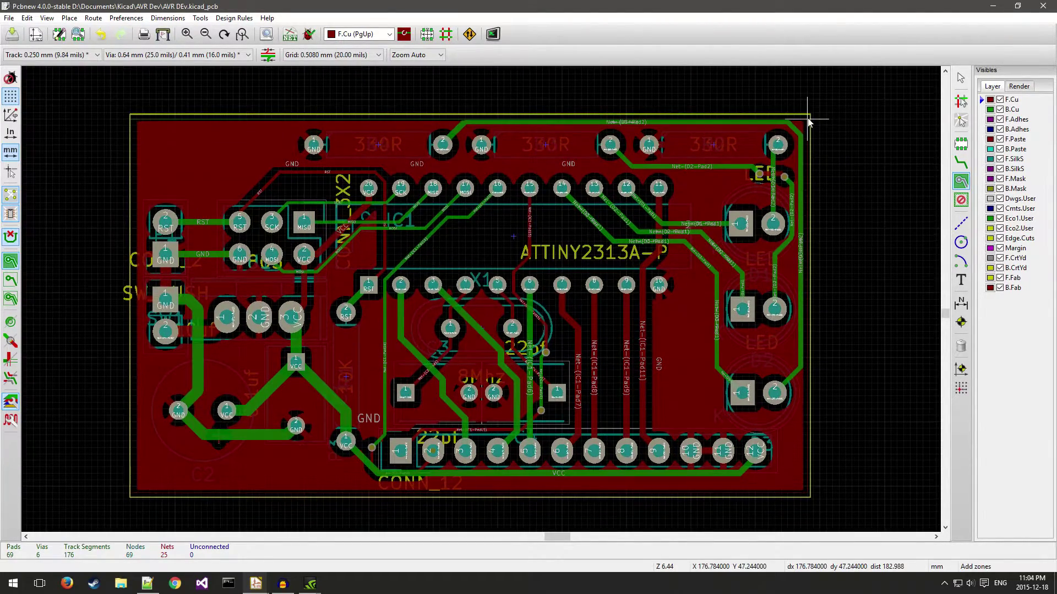
pyautogui.click(801, 494)
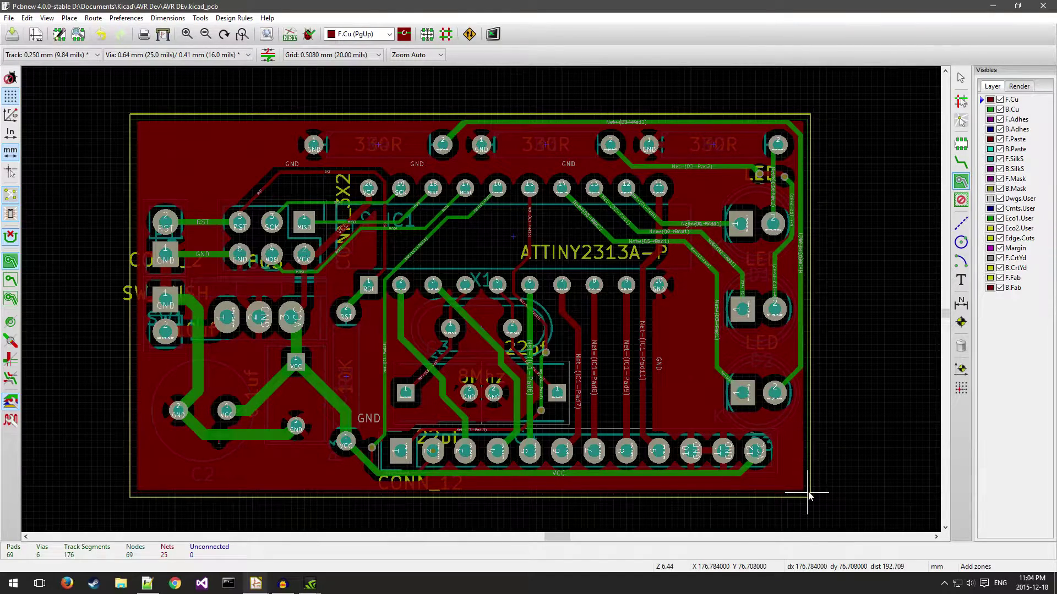
pyautogui.click(133, 493)
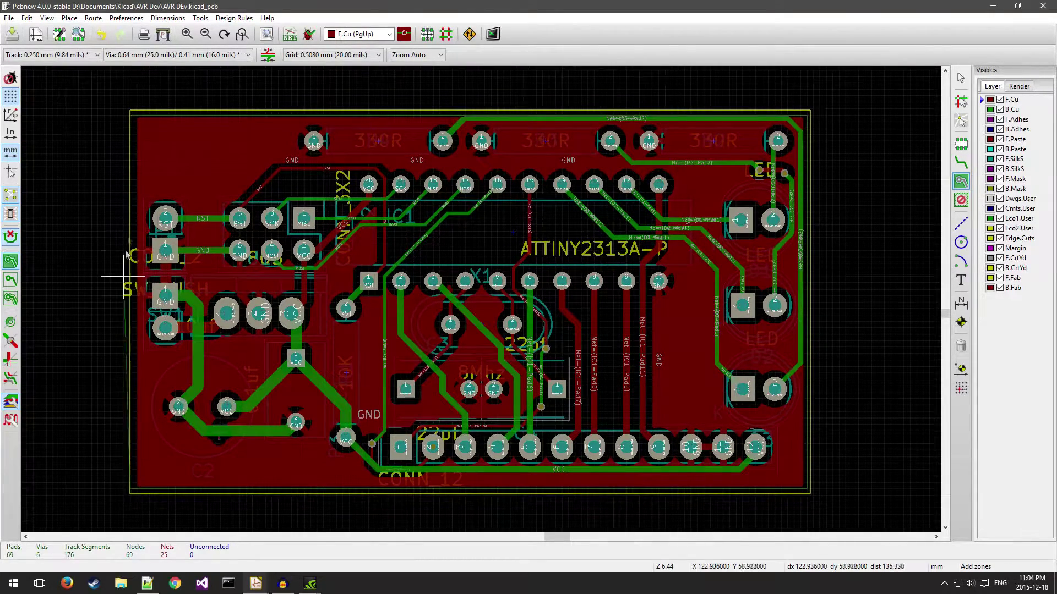
pyautogui.click(133, 118)
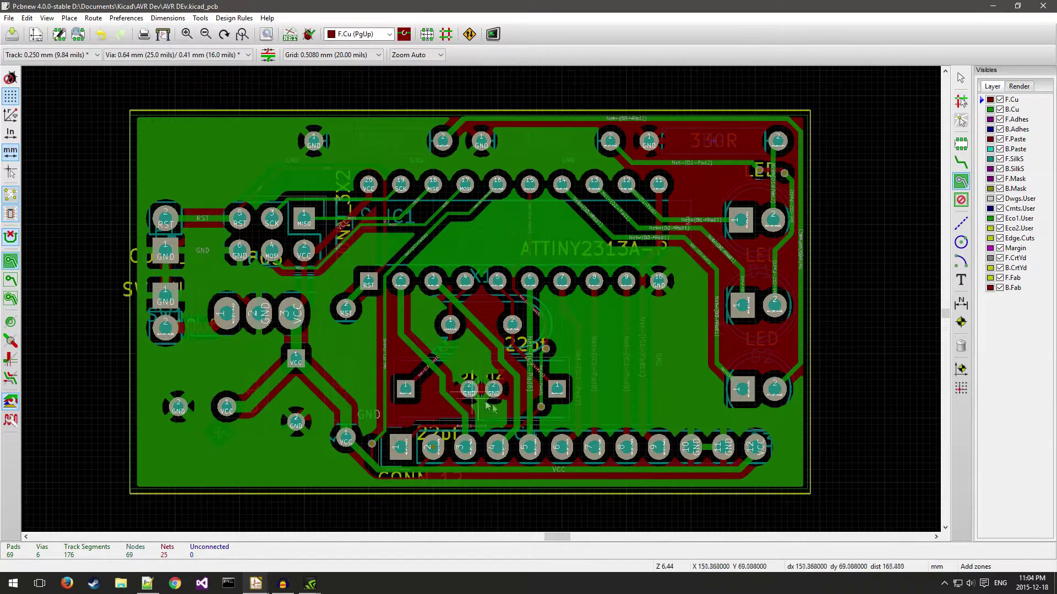
pyautogui.click(359, 34)
pyautogui.click(350, 47)
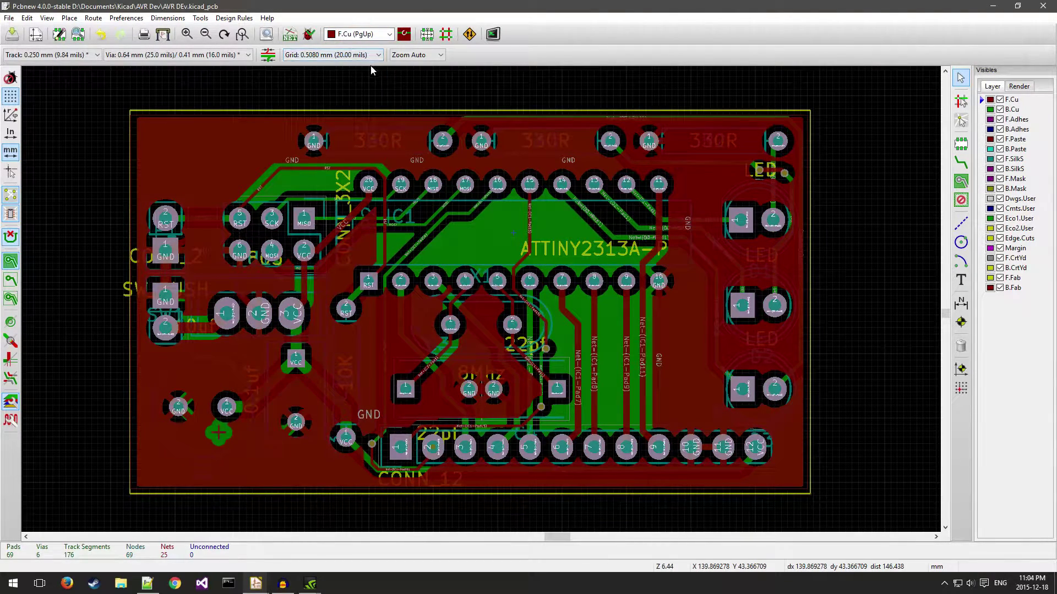
# Make F.SilkS the active working layer.
pyautogui.click(387, 37)
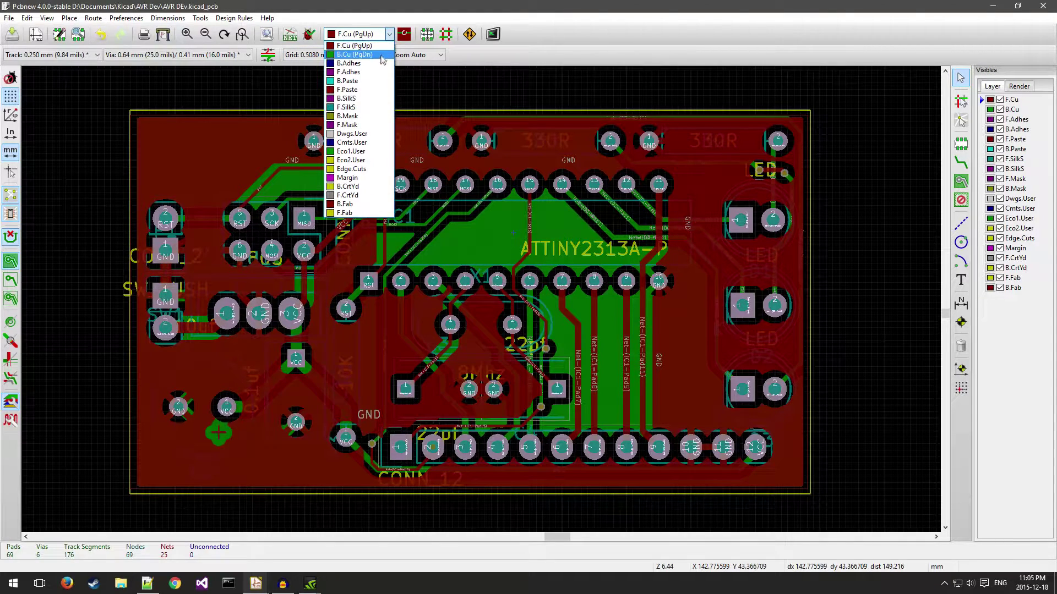
pyautogui.click(374, 109)
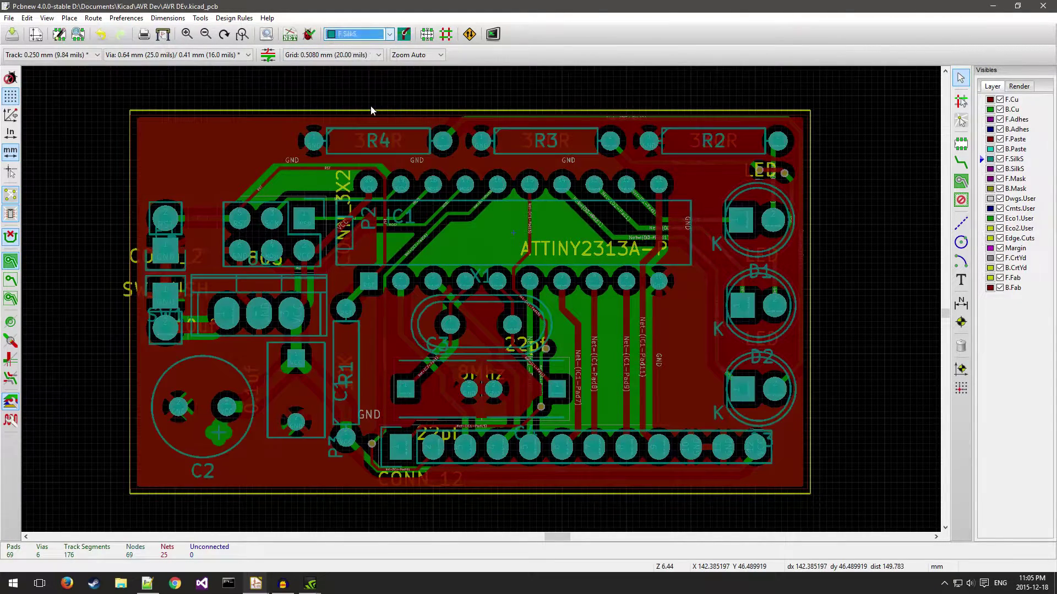
pyautogui.scroll(2, 480, 309)
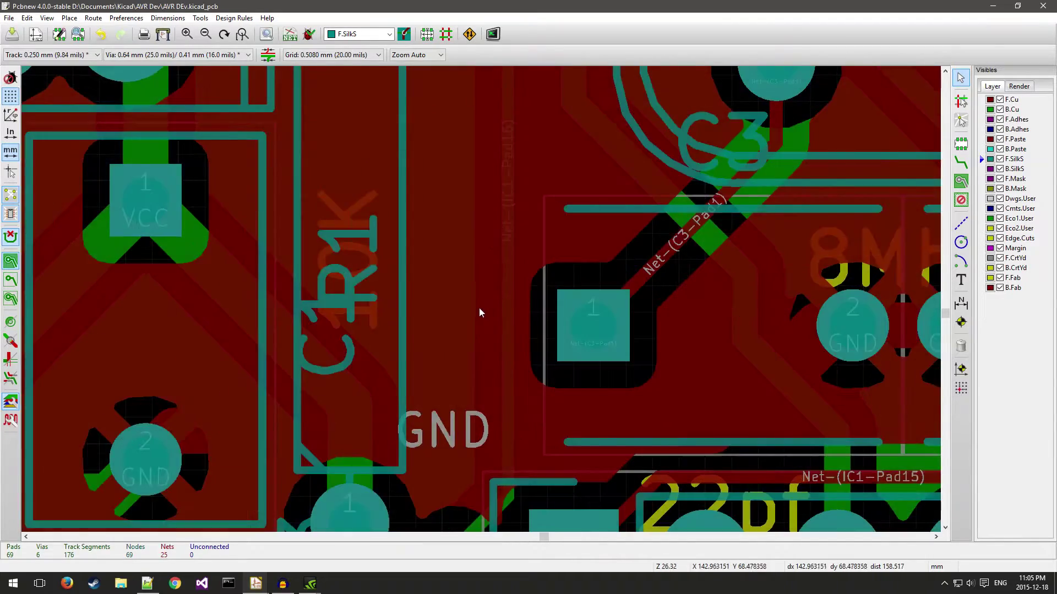
pyautogui.scroll(-1, 479, 307)
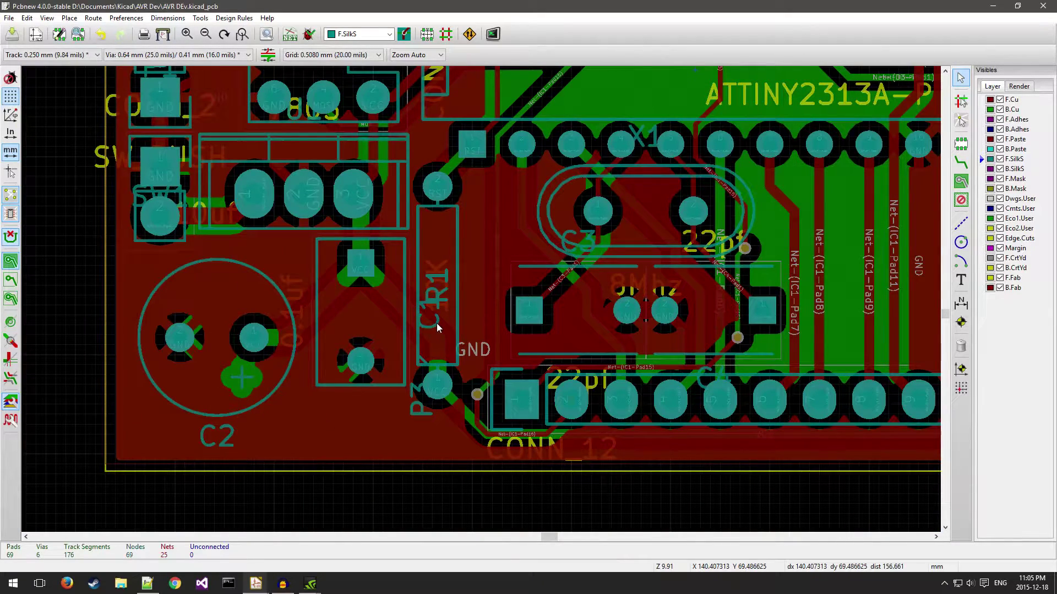
# Move the C1 label inside its outline and the C2 label below its footprint.
pyautogui.press('m')
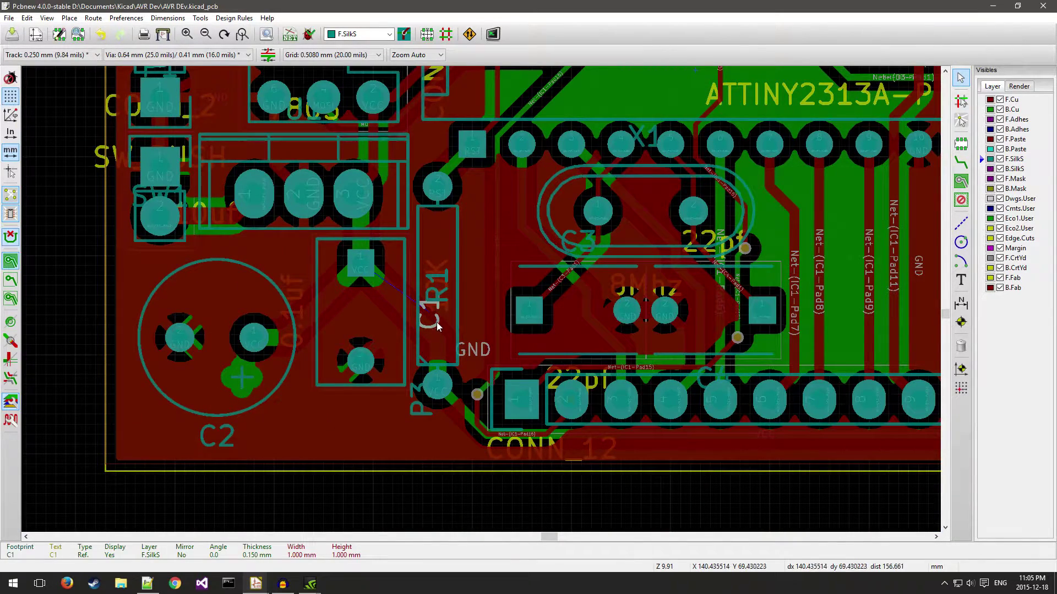
pyautogui.click(371, 326)
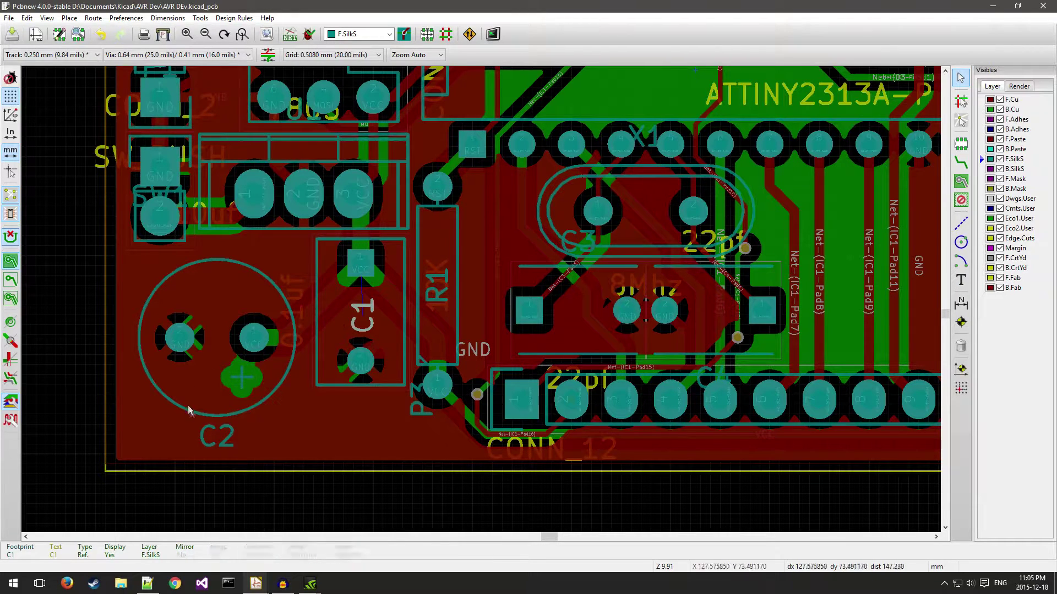
pyautogui.press('m')
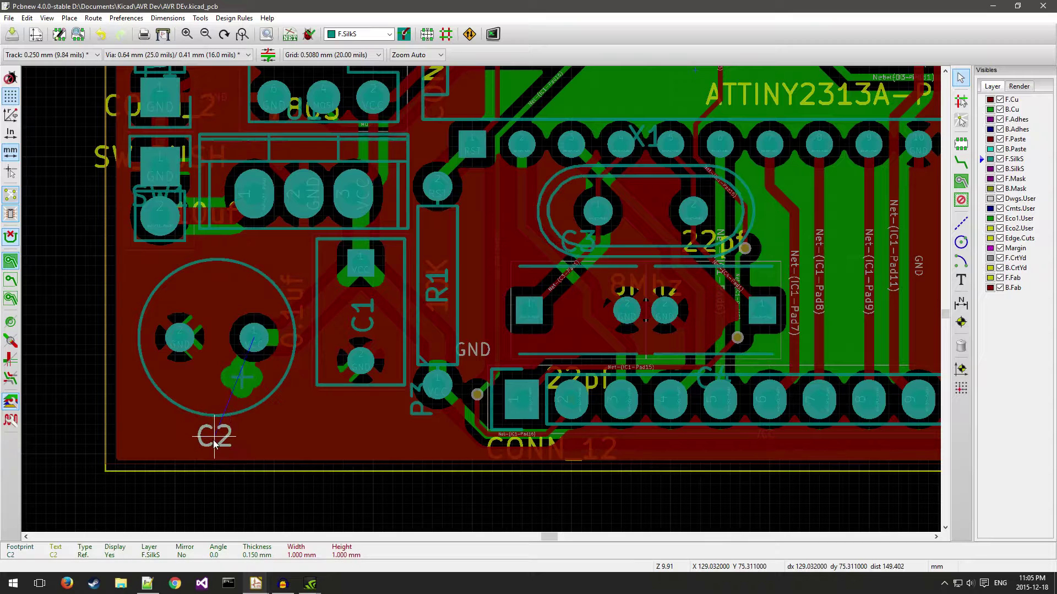
pyautogui.click(215, 445)
pyautogui.press('m')
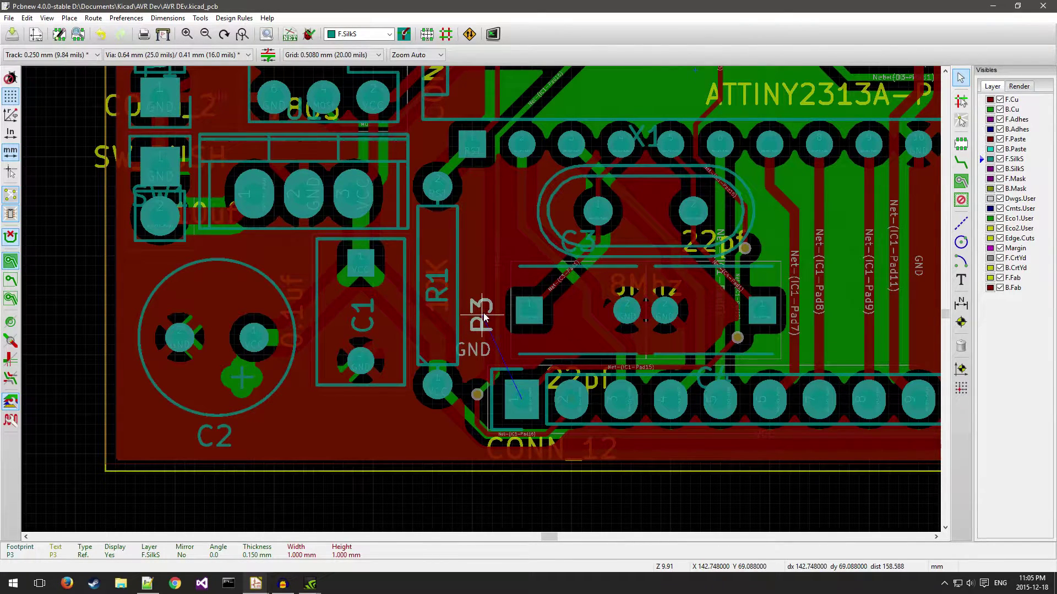
# Place the P3 label beside GND and set it to Invisible.
pyautogui.click(484, 318)
pyautogui.doubleClick(492, 316)
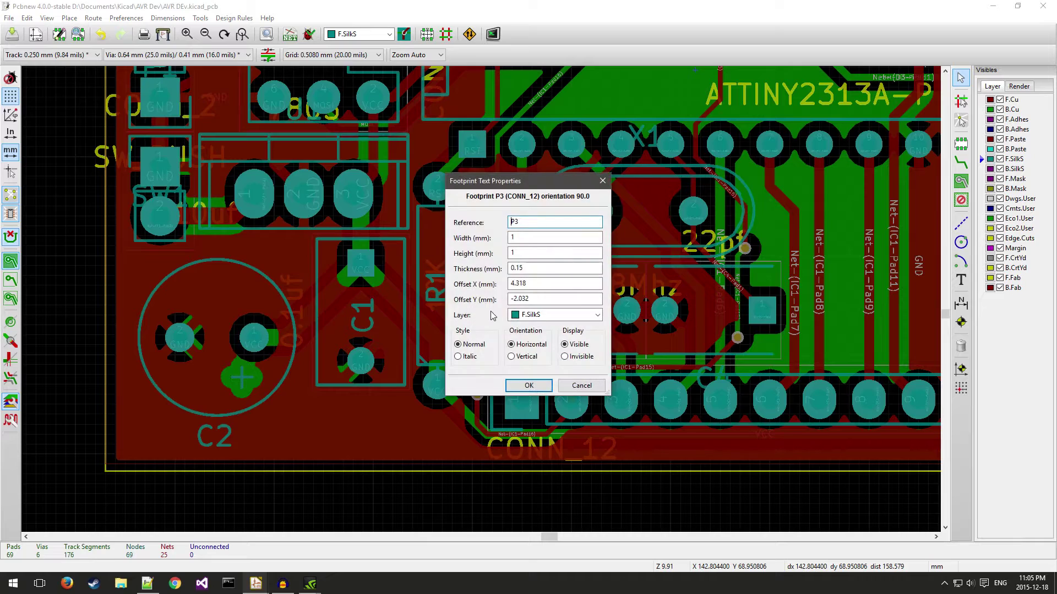
pyautogui.click(574, 356)
pyautogui.click(537, 385)
pyautogui.scroll(4, 531, 450)
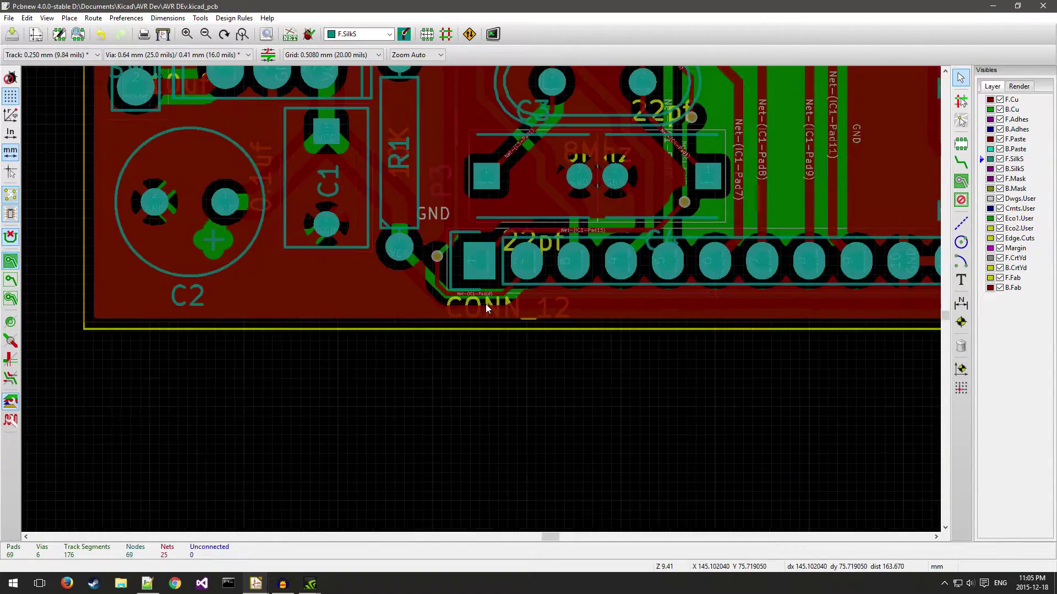
pyautogui.scroll(-2, 485, 304)
# Move the CONN_12 label text onto the F.SilkS layer.
pyautogui.click(547, 316)
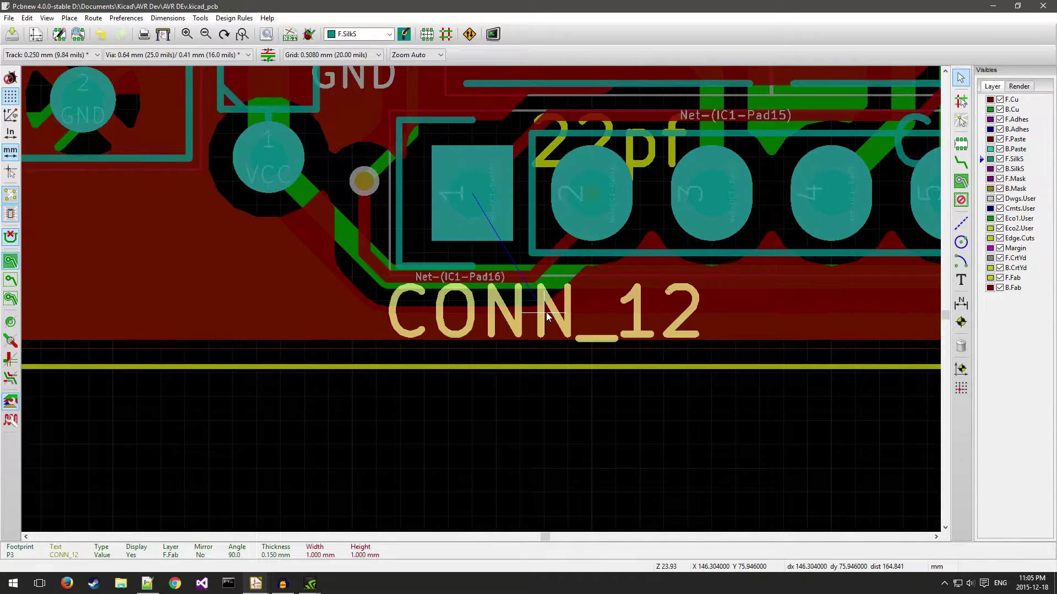
pyautogui.doubleClick(542, 310)
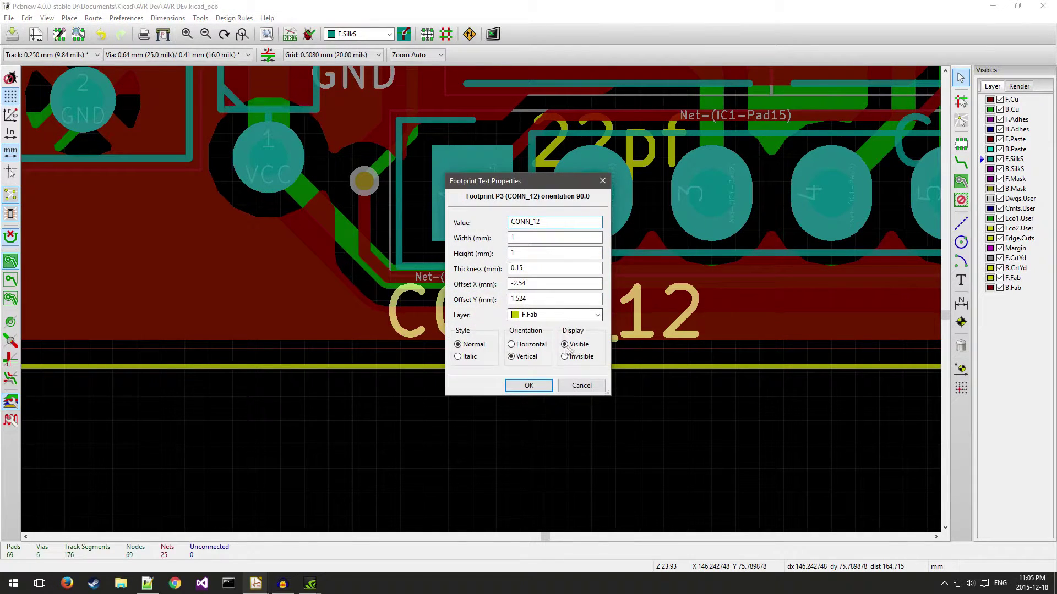
pyautogui.click(536, 316)
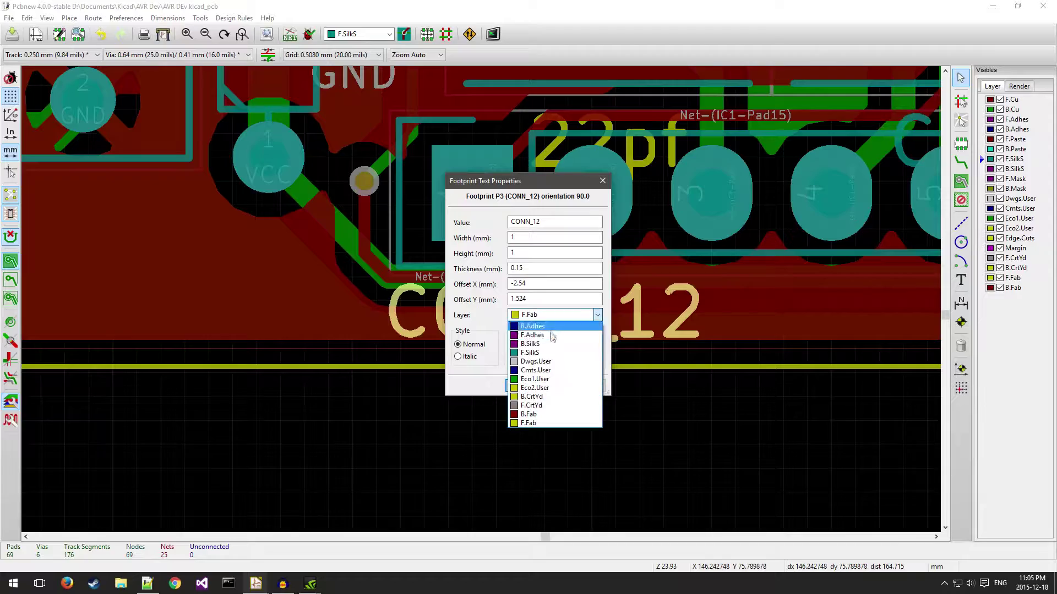
pyautogui.click(548, 377)
pyautogui.click(548, 383)
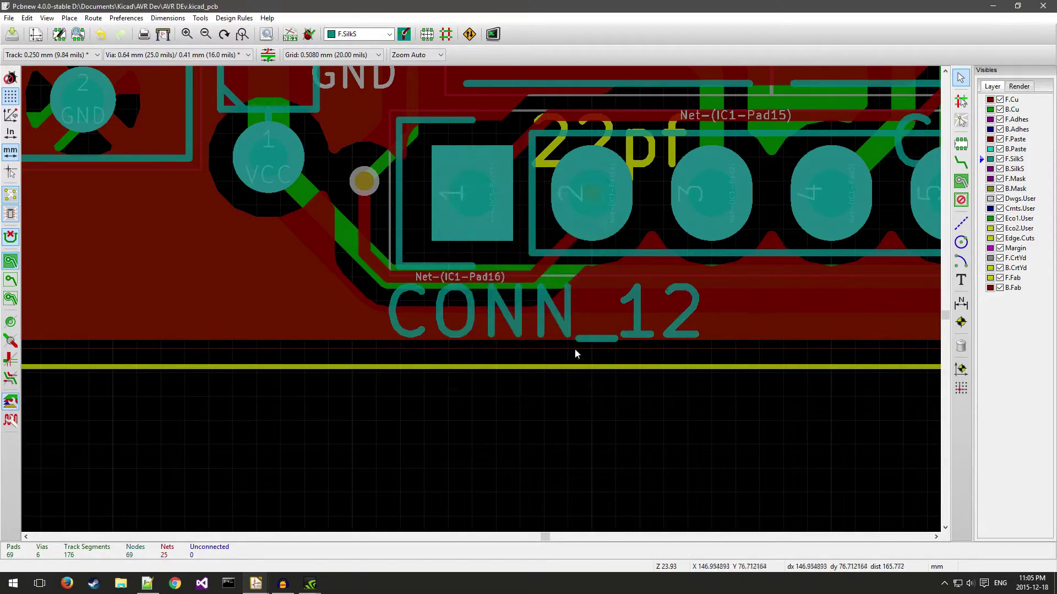
# Move the SW_PUSH label text onto the F.SilkS layer.
pyautogui.scroll(-3, 487, 303)
pyautogui.scroll(2, 486, 304)
pyautogui.scroll(-2, 485, 304)
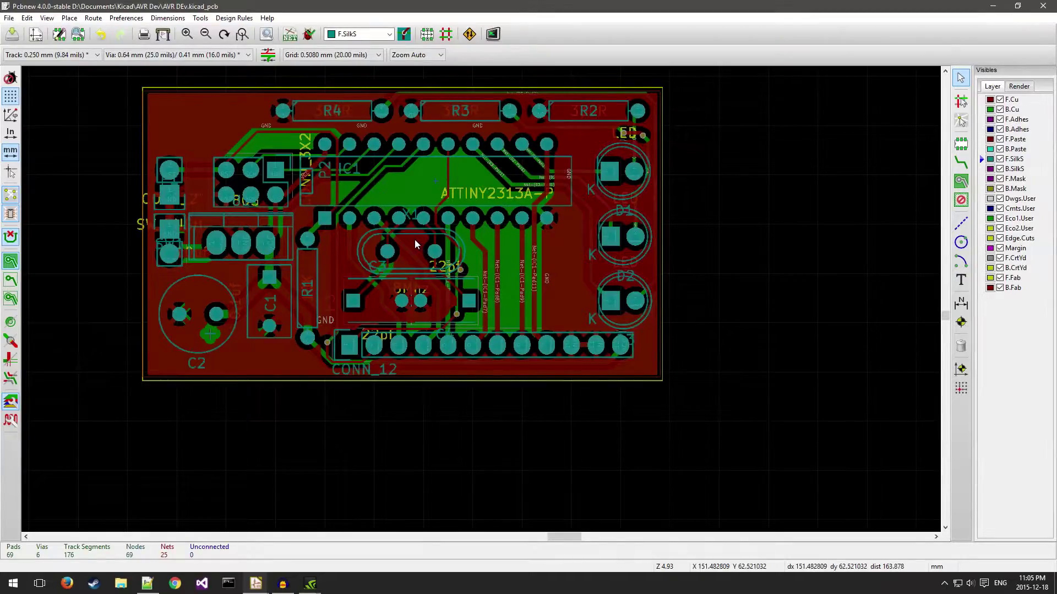
pyautogui.scroll(3, 271, 328)
pyautogui.doubleClick(271, 327)
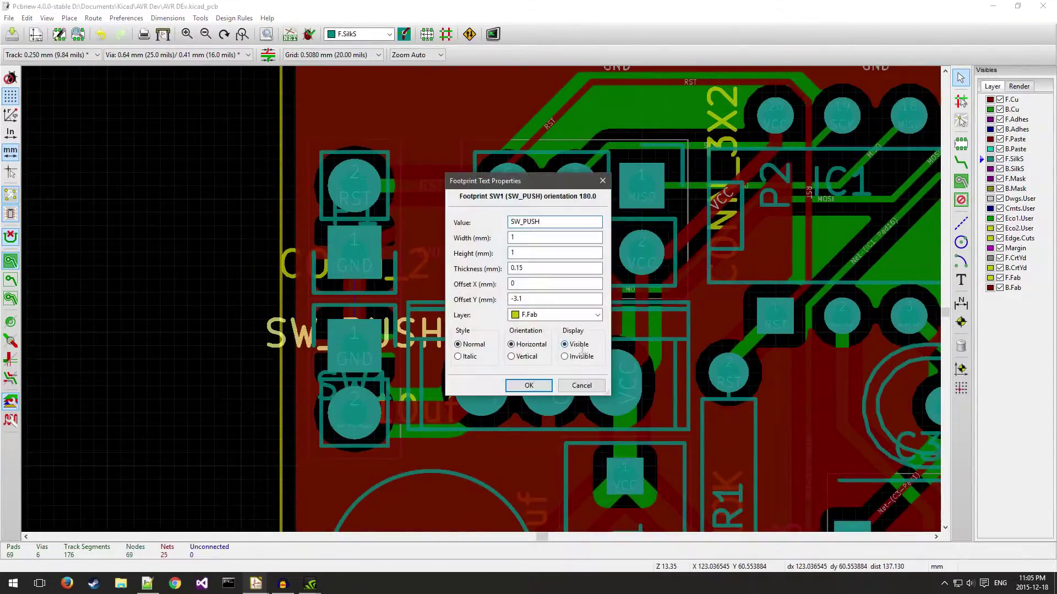
pyautogui.click(556, 309)
pyautogui.click(556, 330)
pyautogui.click(537, 385)
# Reposition the SW_PUSH label and place D1, D2, D3 beside their LEDs, rotating D2 and D3 vertical.
pyautogui.press('m')
pyautogui.scroll(-2, 196, 270)
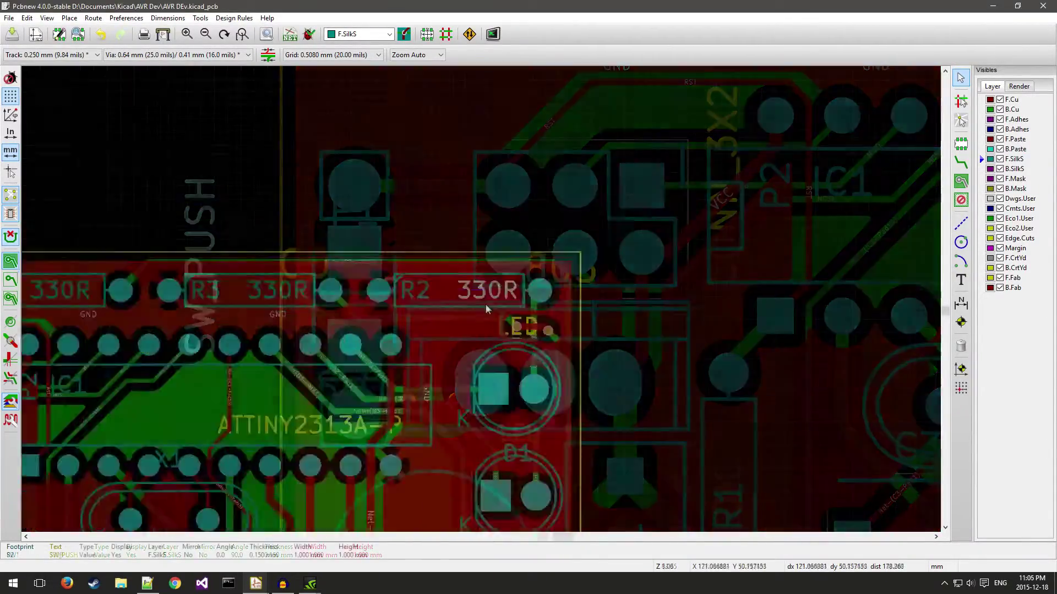
pyautogui.press('m')
pyautogui.click(440, 285)
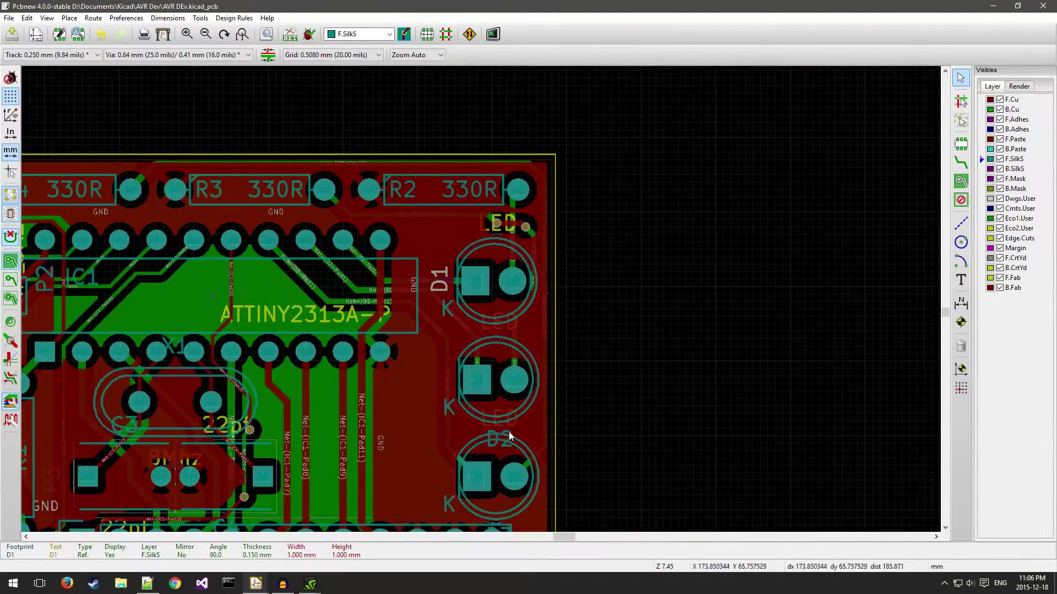
pyautogui.press('m')
pyautogui.press('r')
pyautogui.click(446, 374)
pyautogui.scroll(1, 446, 374)
pyautogui.press('m')
pyautogui.press('r')
pyautogui.click(410, 293)
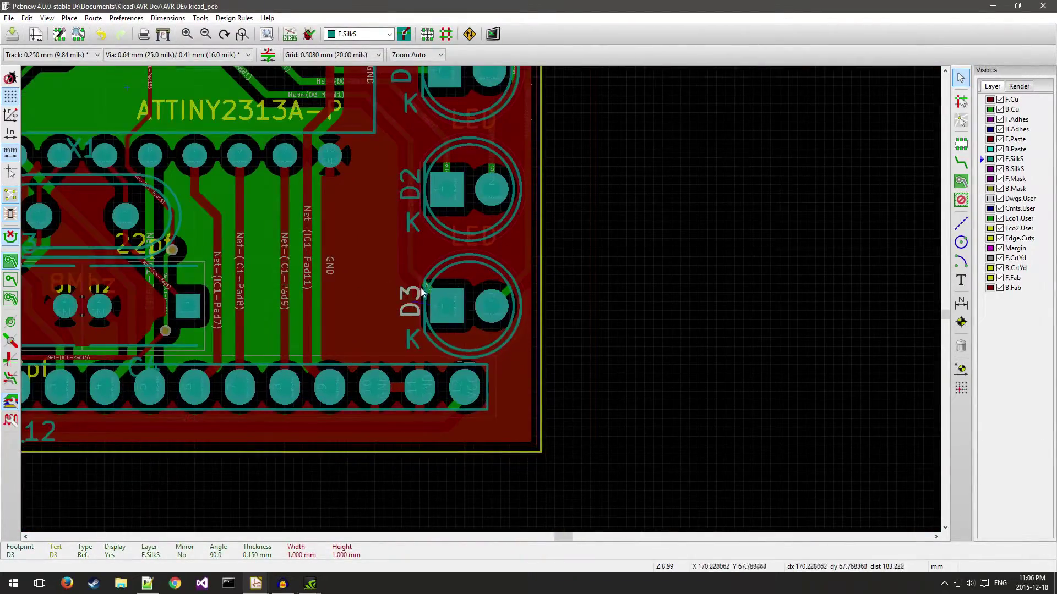
pyautogui.scroll(-1, 410, 293)
# Move the 22pf value right of the crystal, C4 beside C3, and 8Mhz onto the crystal.
pyautogui.press('m')
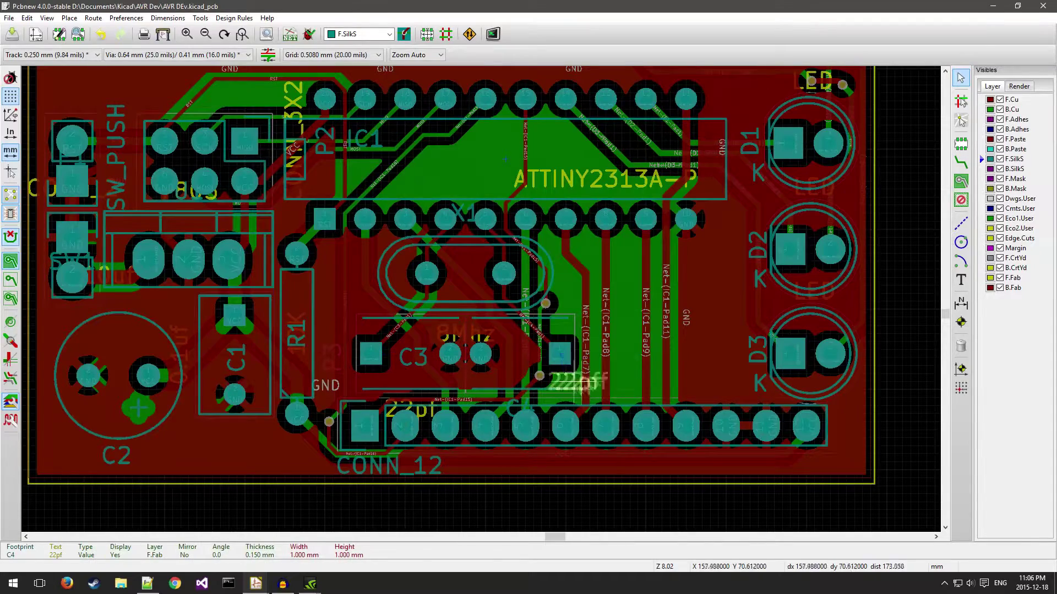
pyautogui.click(642, 333)
pyautogui.press('m')
pyautogui.click(516, 358)
pyautogui.press('m')
pyautogui.click(466, 295)
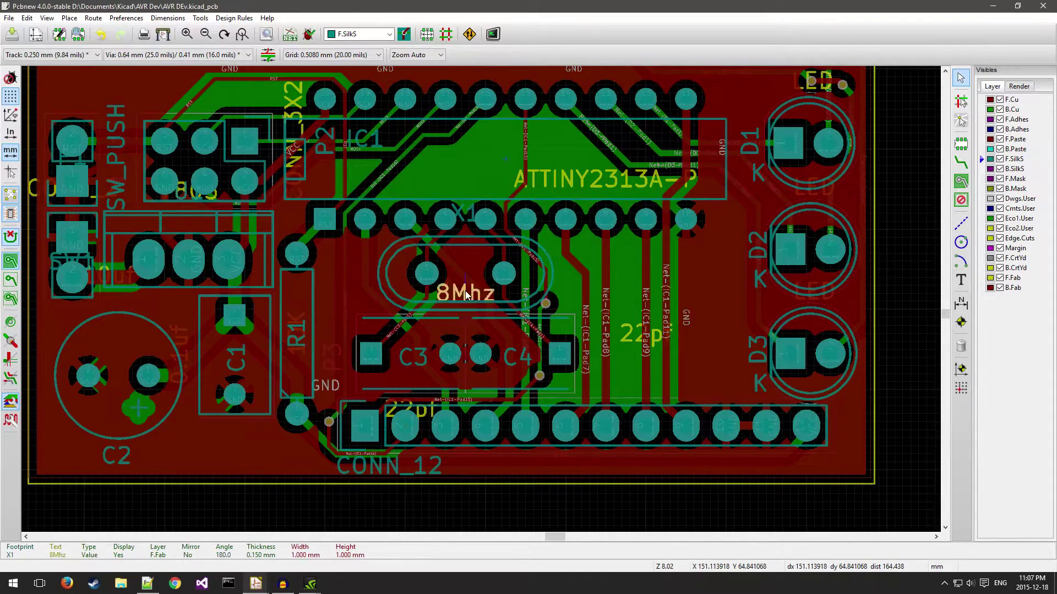
pyautogui.press('e')
pyautogui.press('Return')
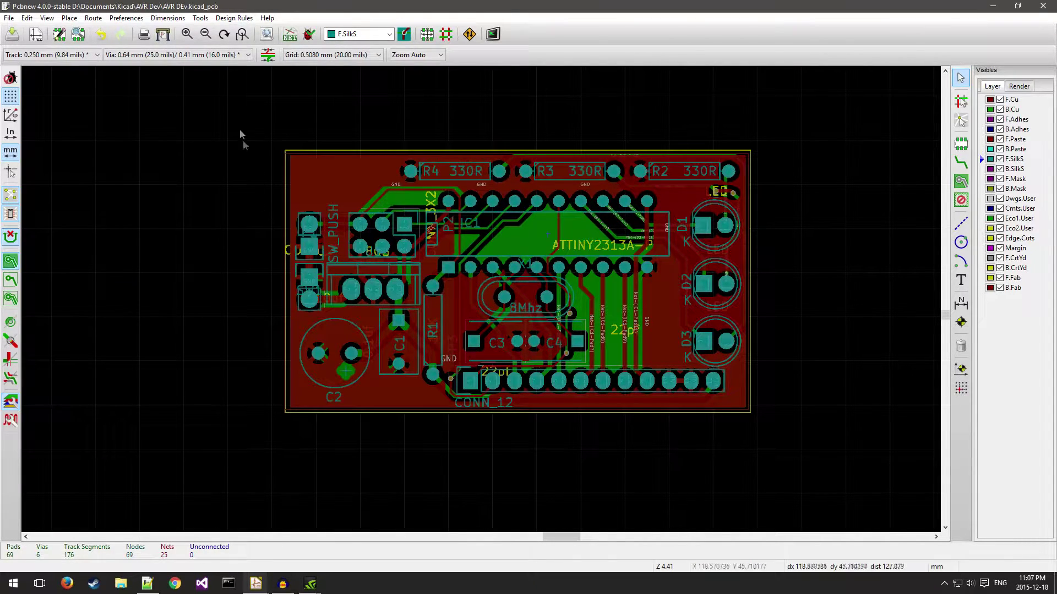
# In the Gerber plot settings, add the Edge.Cuts layer and enable Protel filename extensions.
pyautogui.click(163, 35)
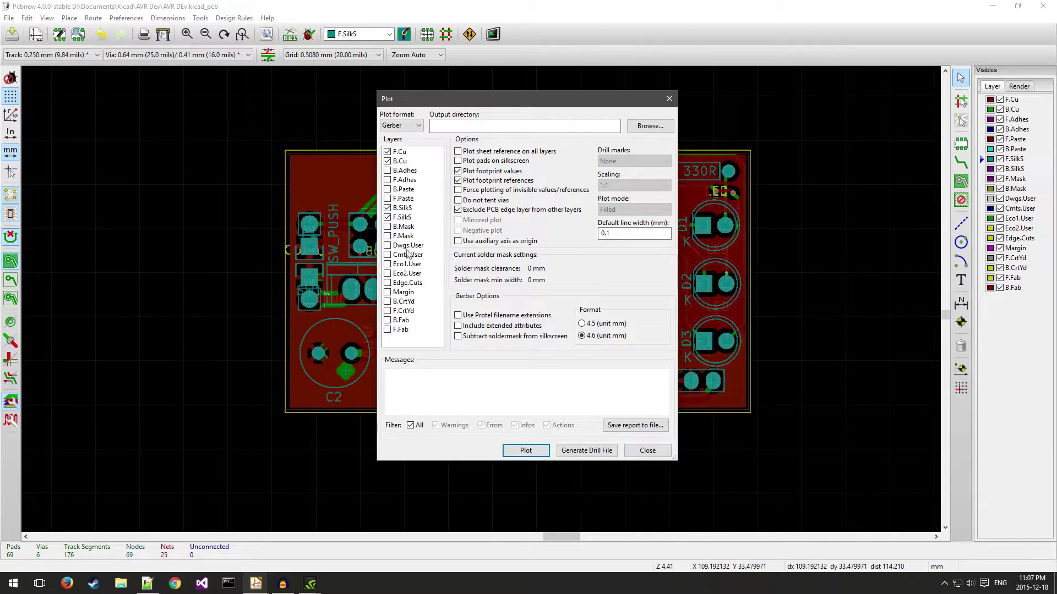
pyautogui.click(387, 282)
pyautogui.click(458, 316)
pyautogui.click(650, 127)
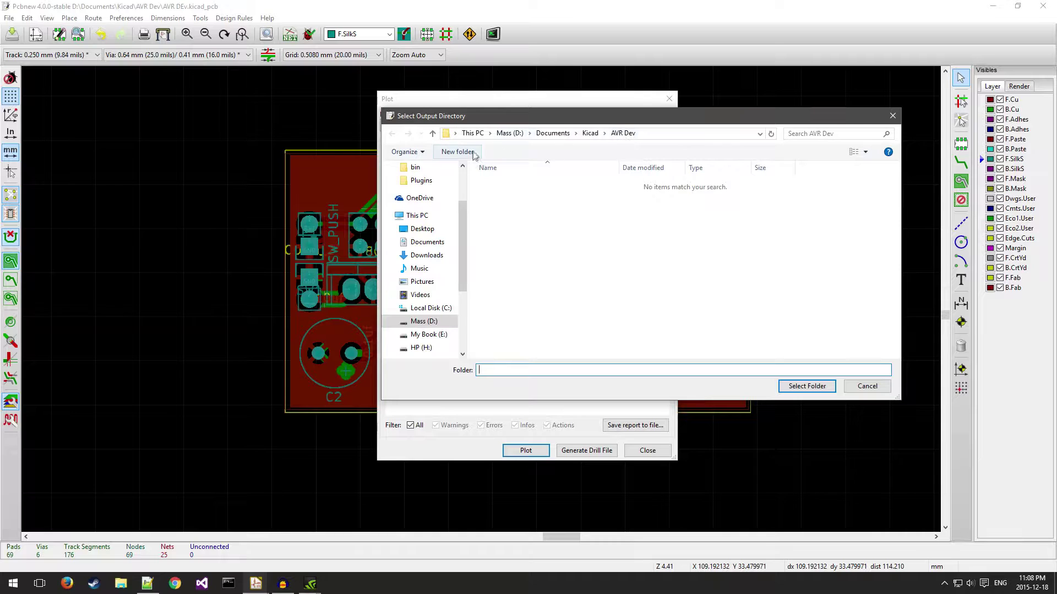
# Set the plot output to a new 'gerber' folder, using a project-relative path.
pyautogui.click(465, 152)
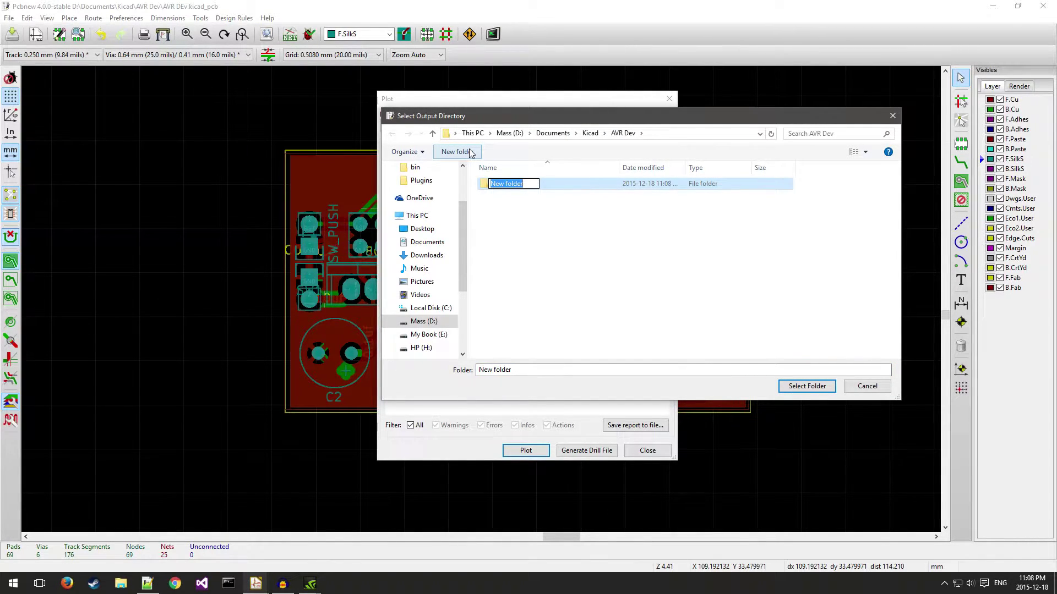
pyautogui.write('f')
pyautogui.write('erber')
pyautogui.press('Return')
pyautogui.press('Return')
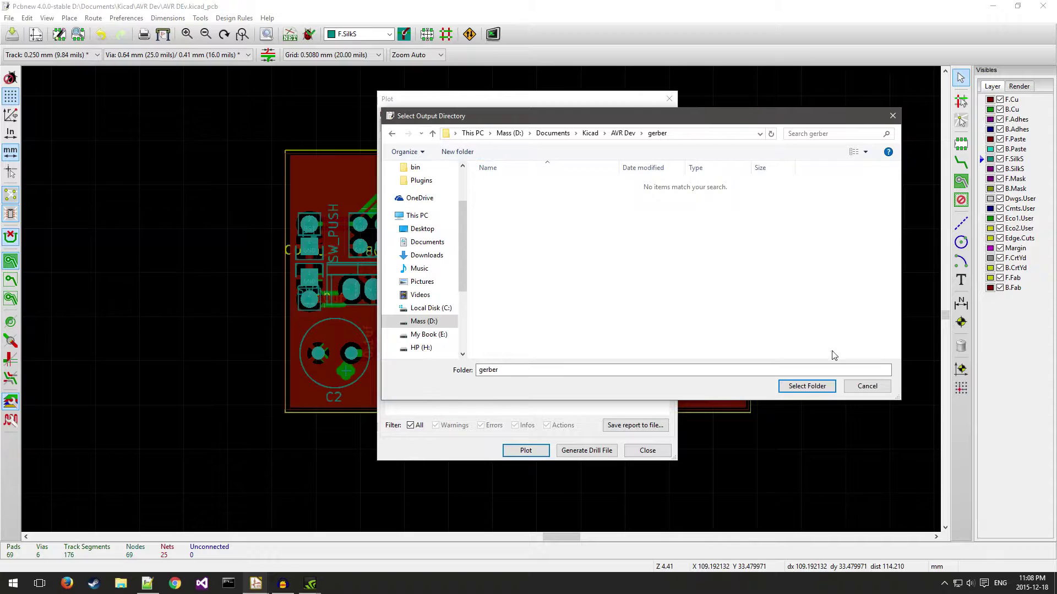
pyautogui.click(815, 392)
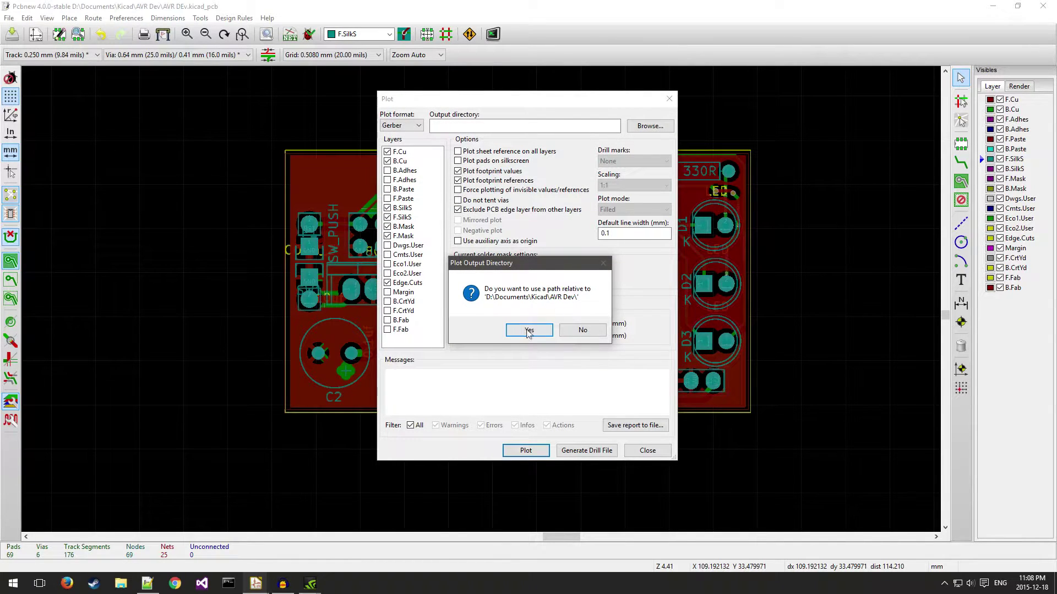
pyautogui.click(524, 332)
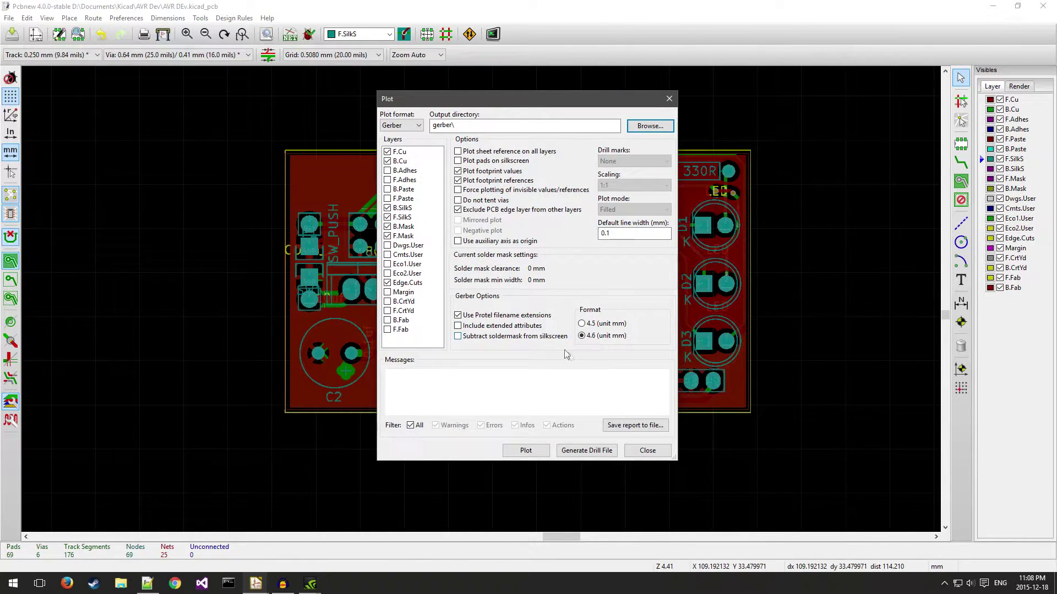
# Plot the Gerber files into the gerber folder.
pyautogui.click(526, 451)
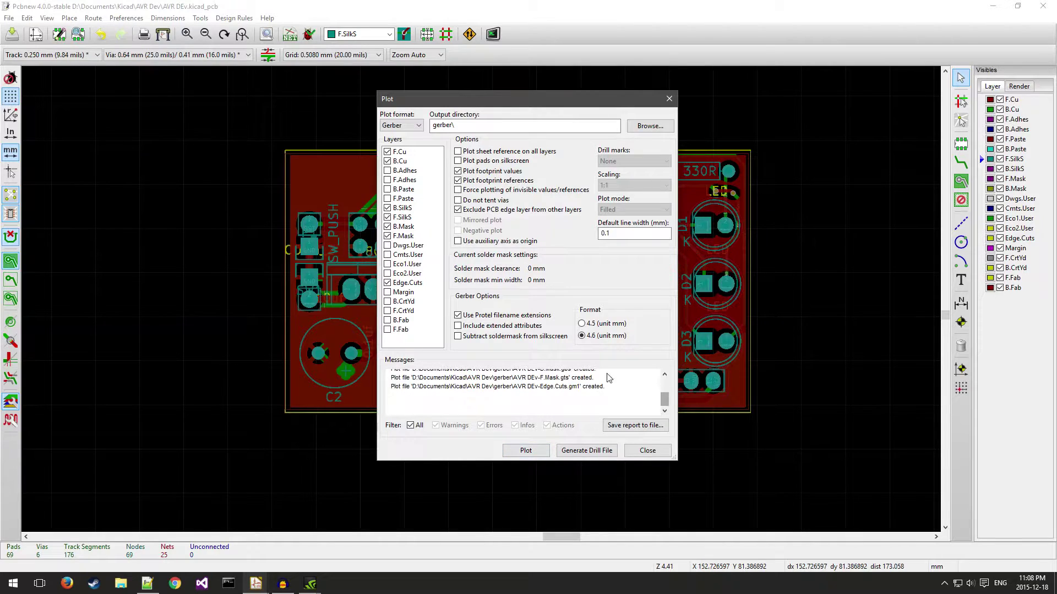
pyautogui.scroll(3, 665, 401)
pyautogui.scroll(-3, 666, 401)
pyautogui.click(586, 450)
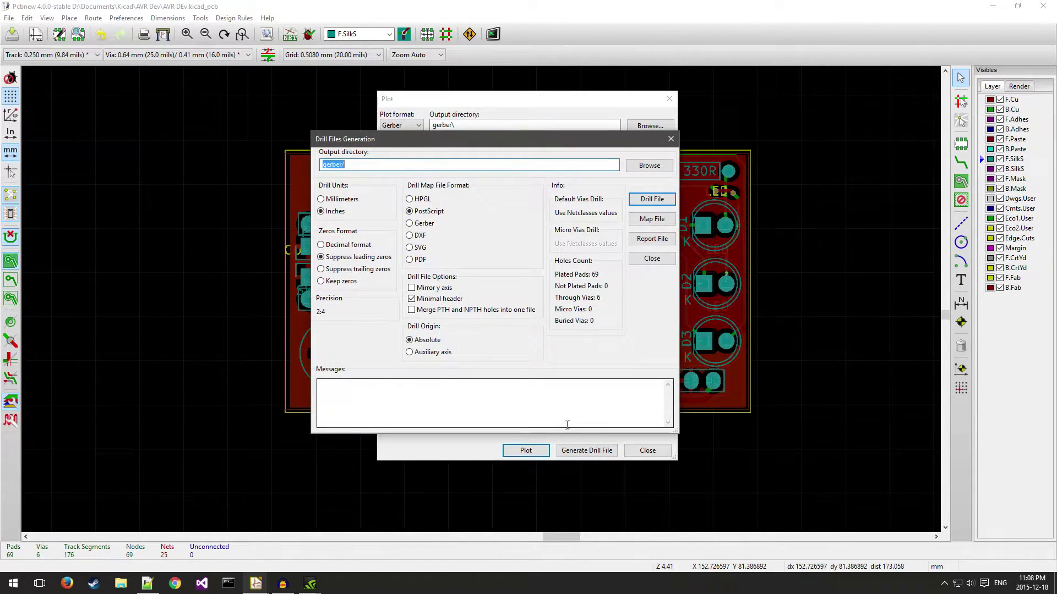
# Generate the AVR DEv.drl drill file, then close the drill, plot and board editor windows.
pyautogui.click(352, 261)
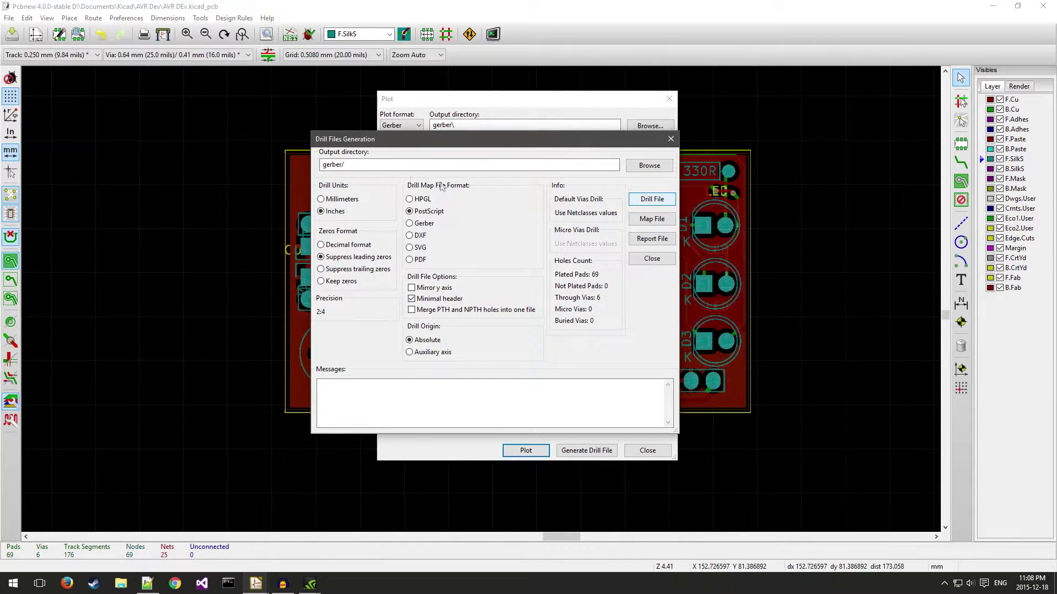
pyautogui.click(649, 199)
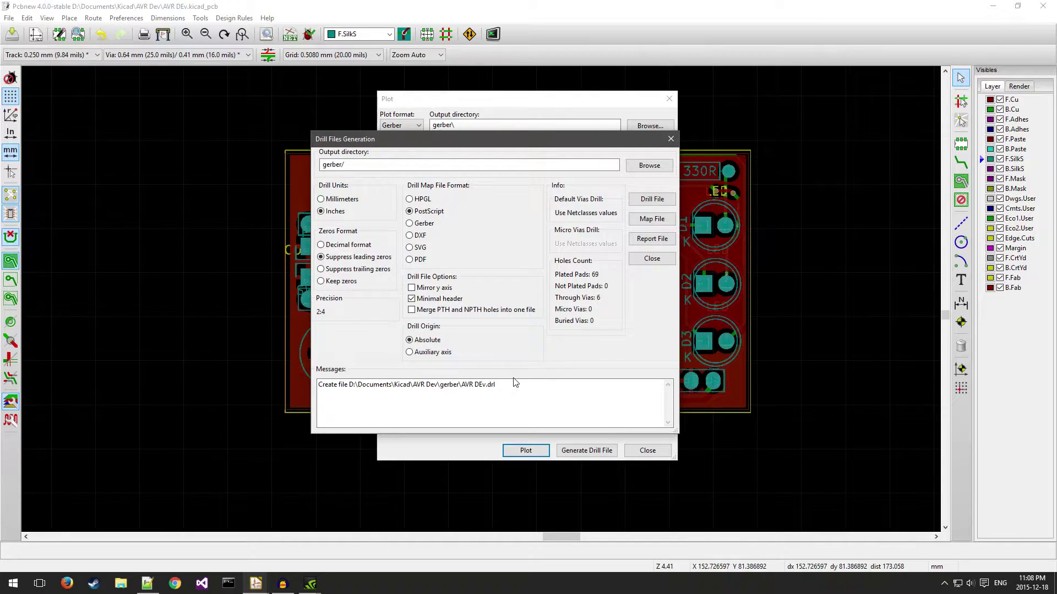
pyautogui.click(671, 139)
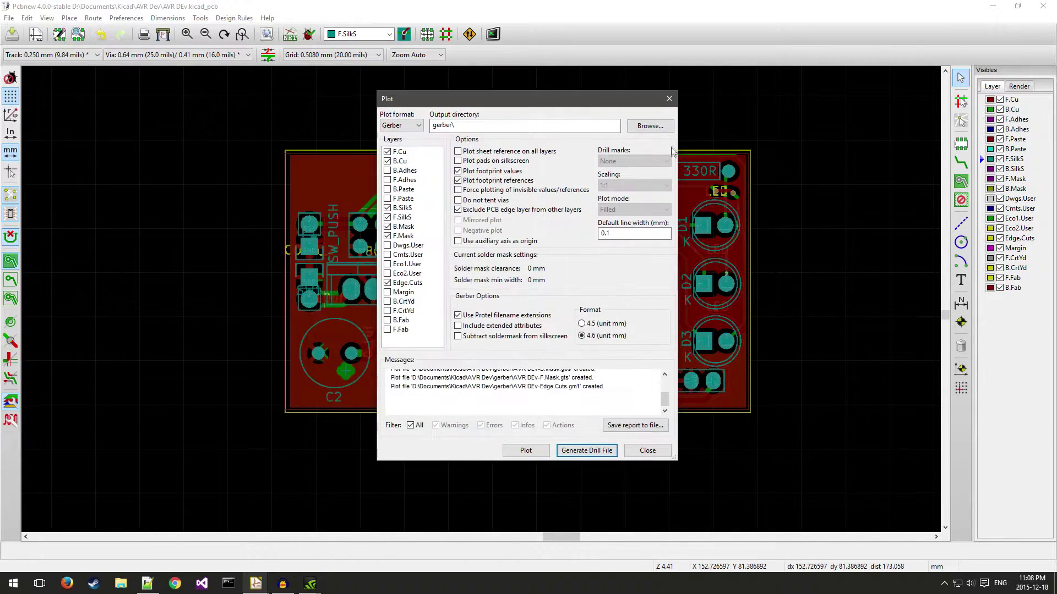
pyautogui.click(669, 99)
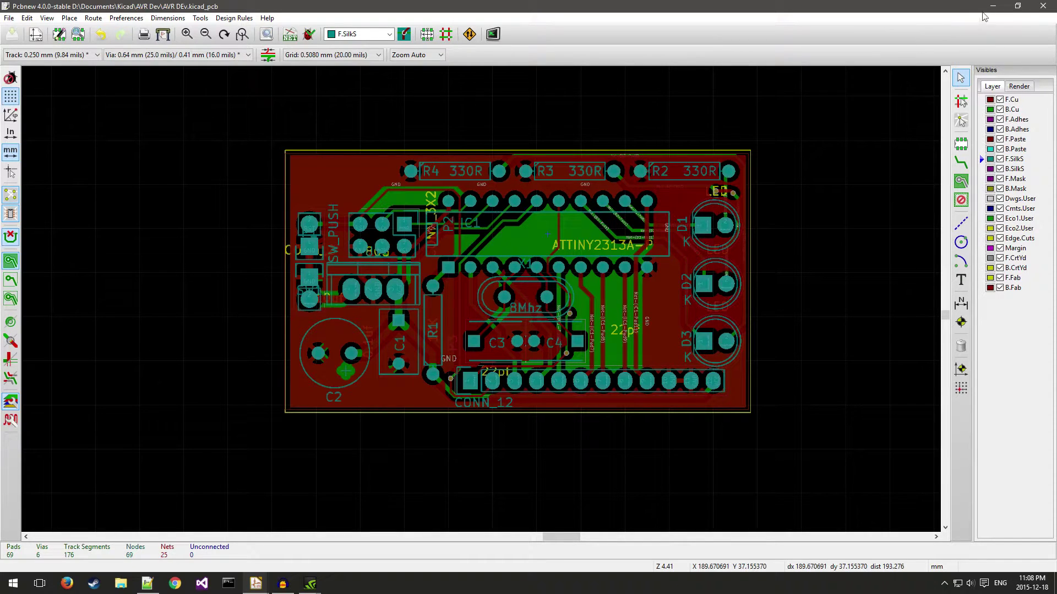
pyautogui.click(1037, 7)
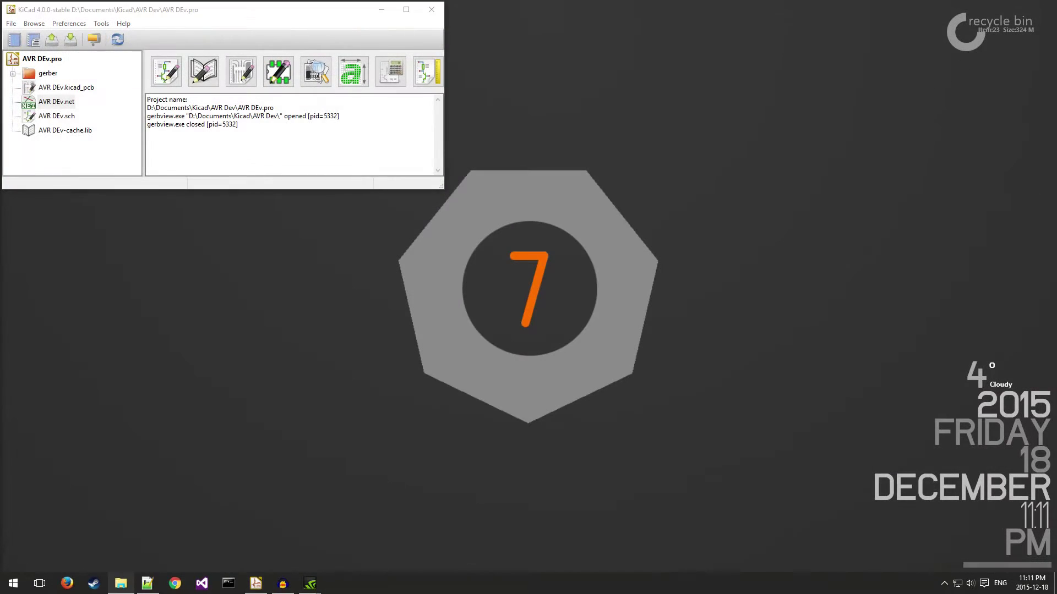
# Open the gerber folder in File Explorer to check its eight files, then return to AVR Dev.
pyautogui.moveTo(33, 219); pyautogui.dragTo(506, 196)
pyautogui.doubleClick(420, 254)
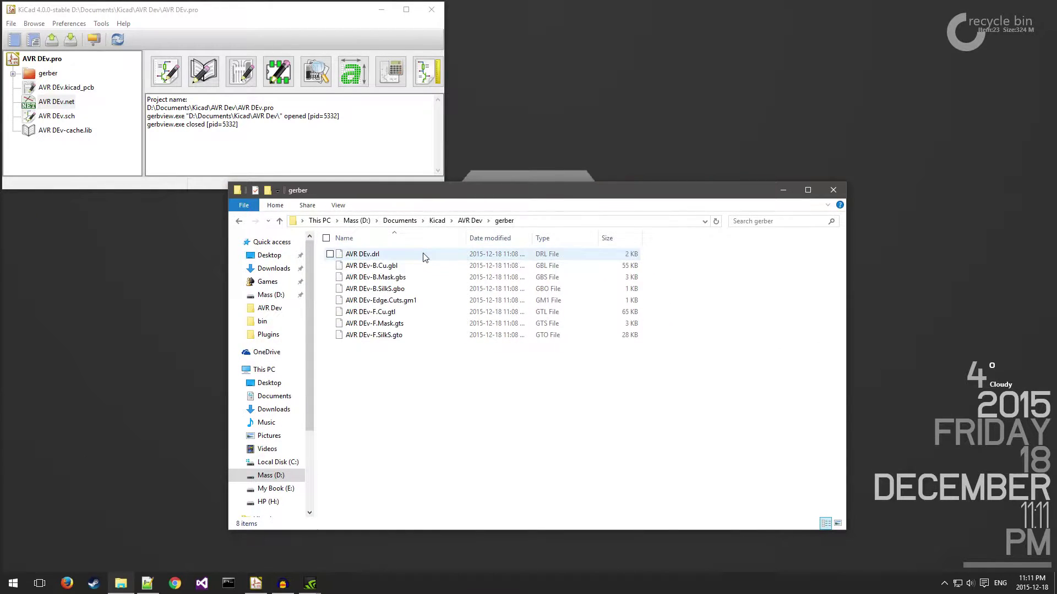
pyautogui.click(238, 221)
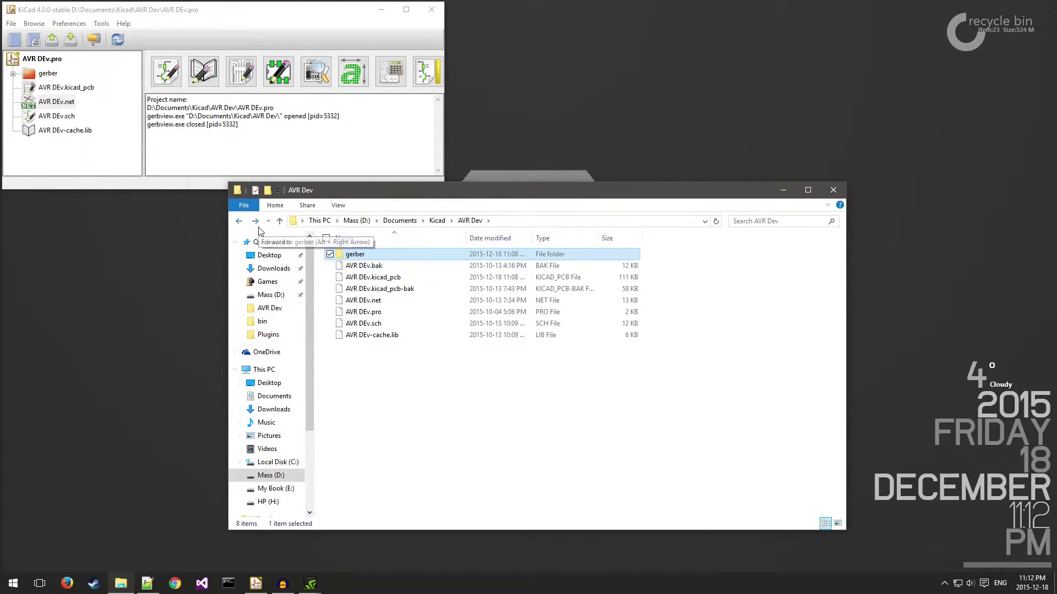
pyautogui.rightClick(417, 254)
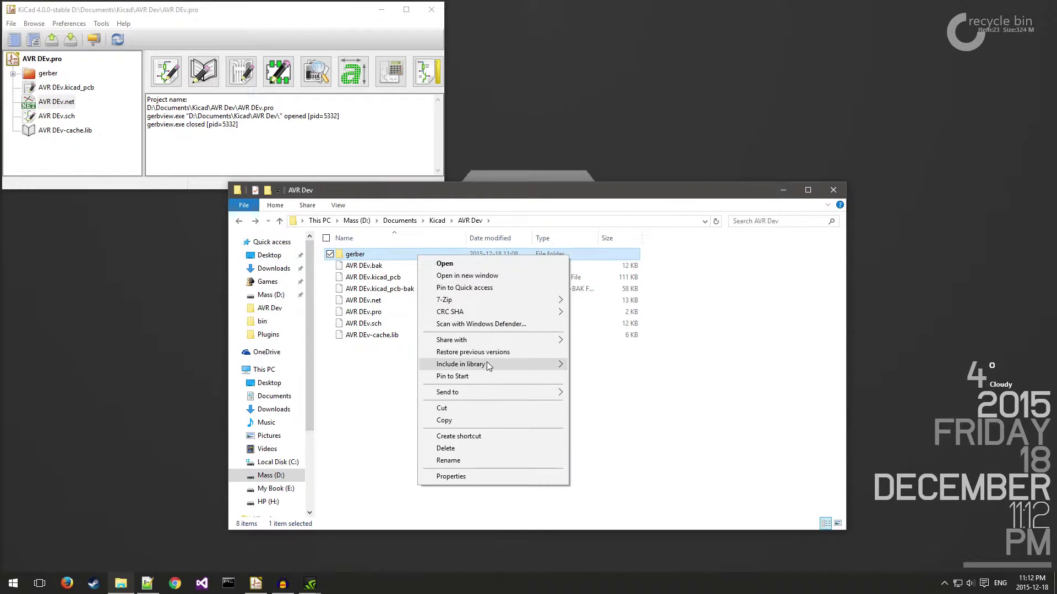
# Add the gerber folder to gerber.zip with 7-Zip and select the new archive.
pyautogui.moveTo(493, 302)
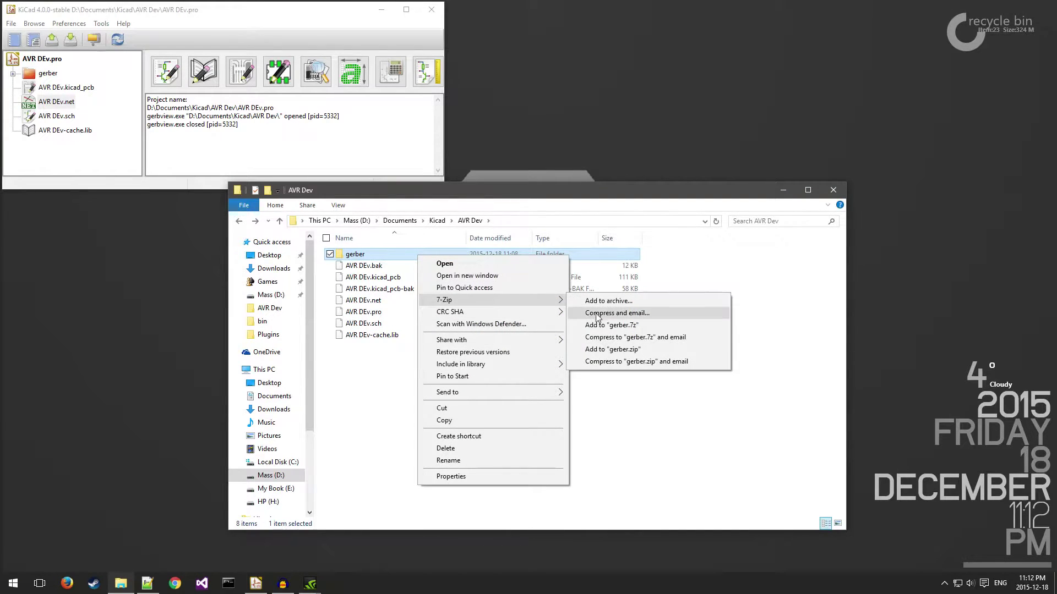
pyautogui.click(624, 353)
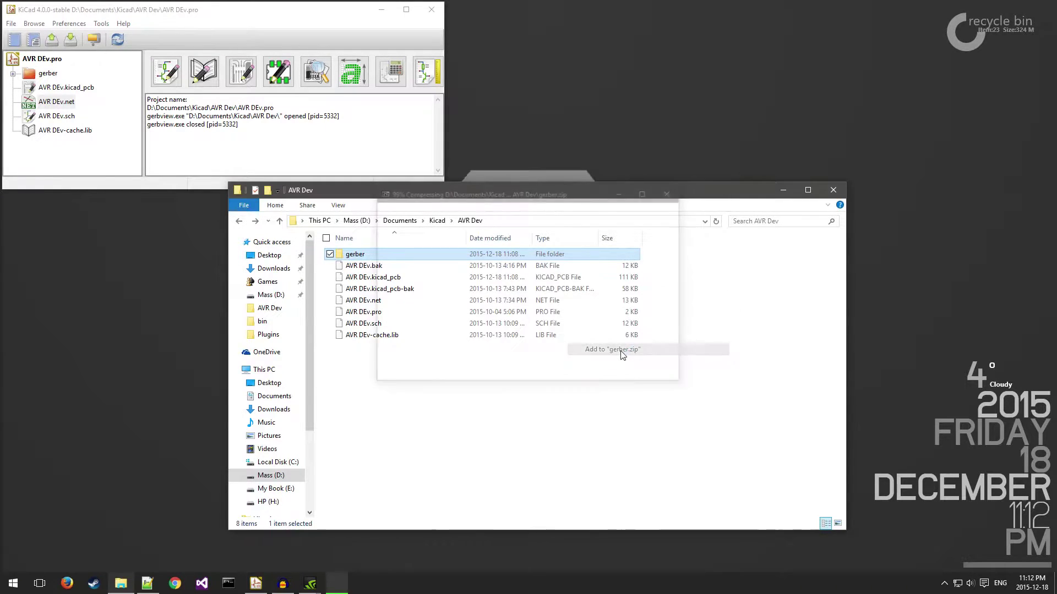
pyautogui.click(415, 350)
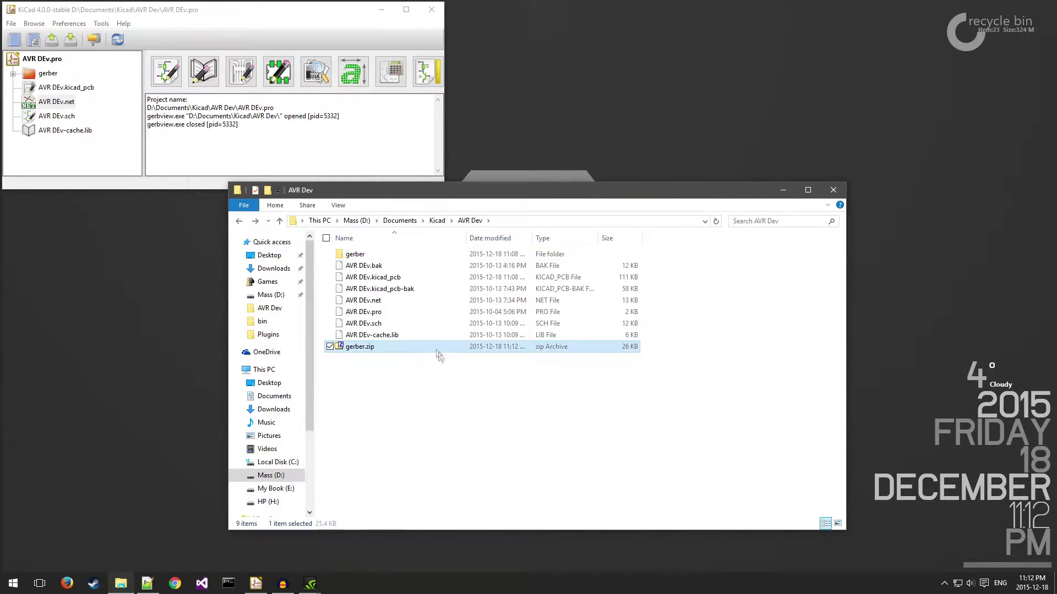
# Confirm gerber.zip contains all eight Gerber and drill files, then close 7-Zip and launch Chrome.
pyautogui.doubleClick(373, 348)
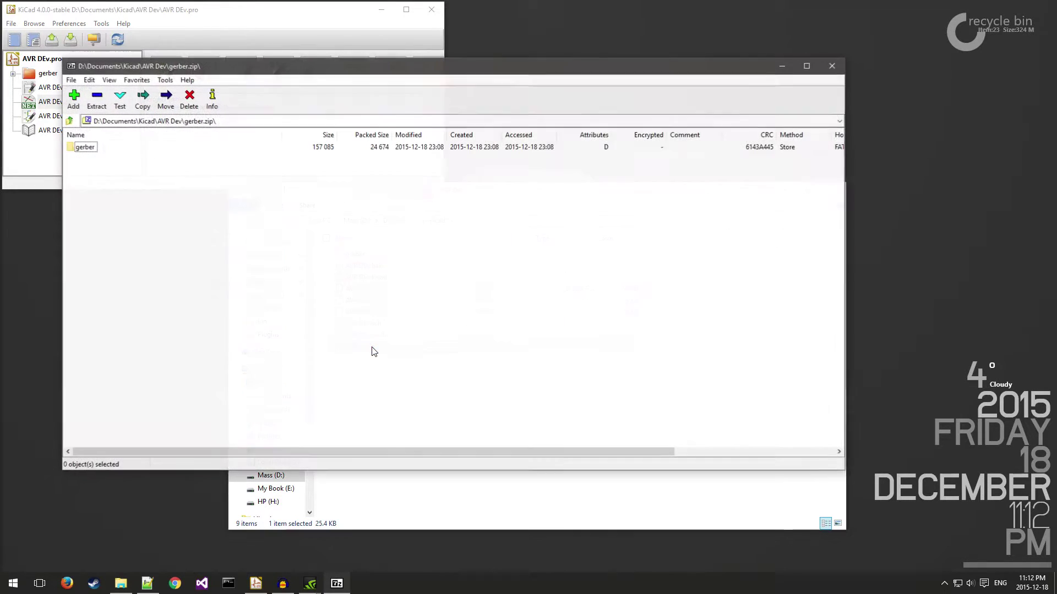
pyautogui.doubleClick(88, 146)
pyautogui.moveTo(91, 228); pyautogui.dragTo(150, 154)
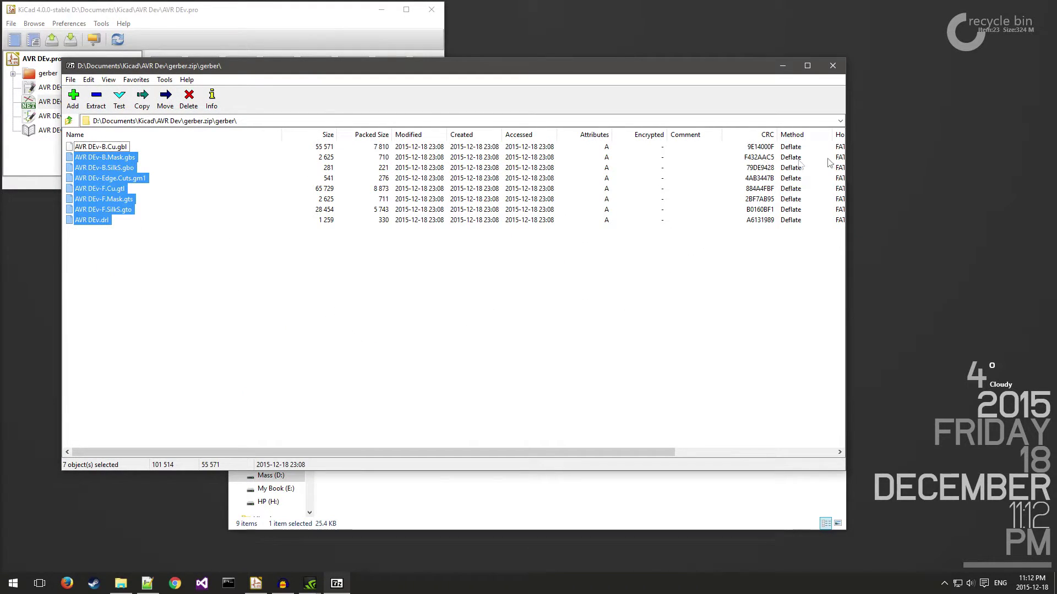
pyautogui.click(832, 65)
pyautogui.click(175, 585)
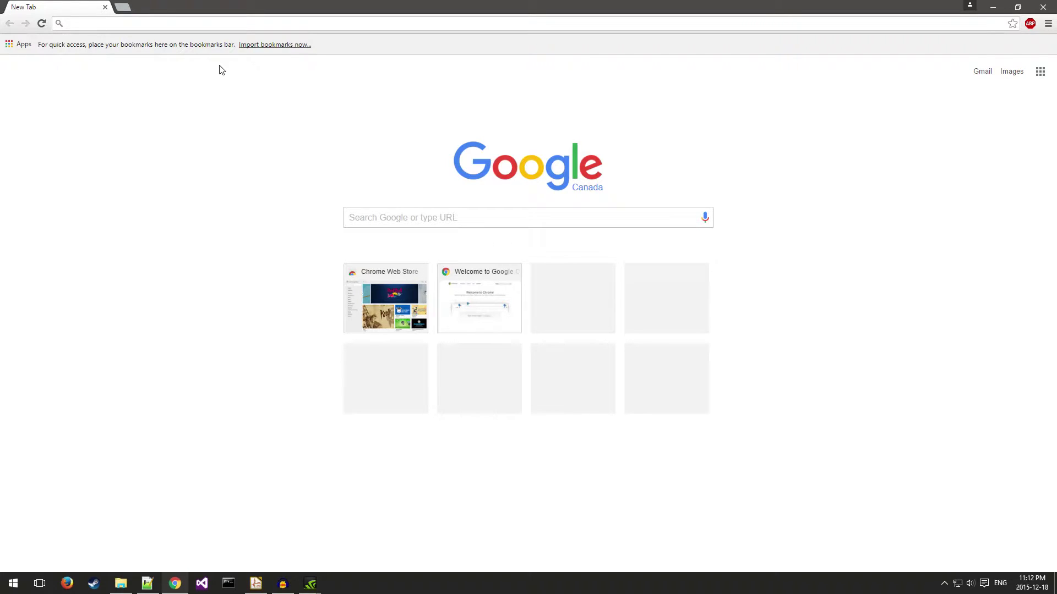
pyautogui.write('oshpark')
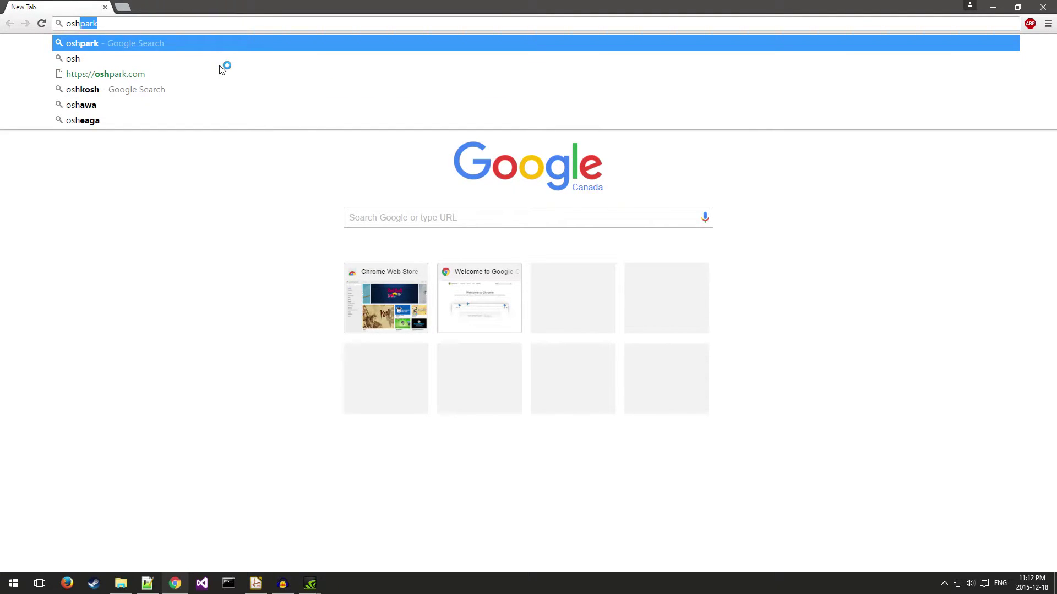
pyautogui.press('Down')
pyautogui.press('Down')
pyautogui.press('Return')
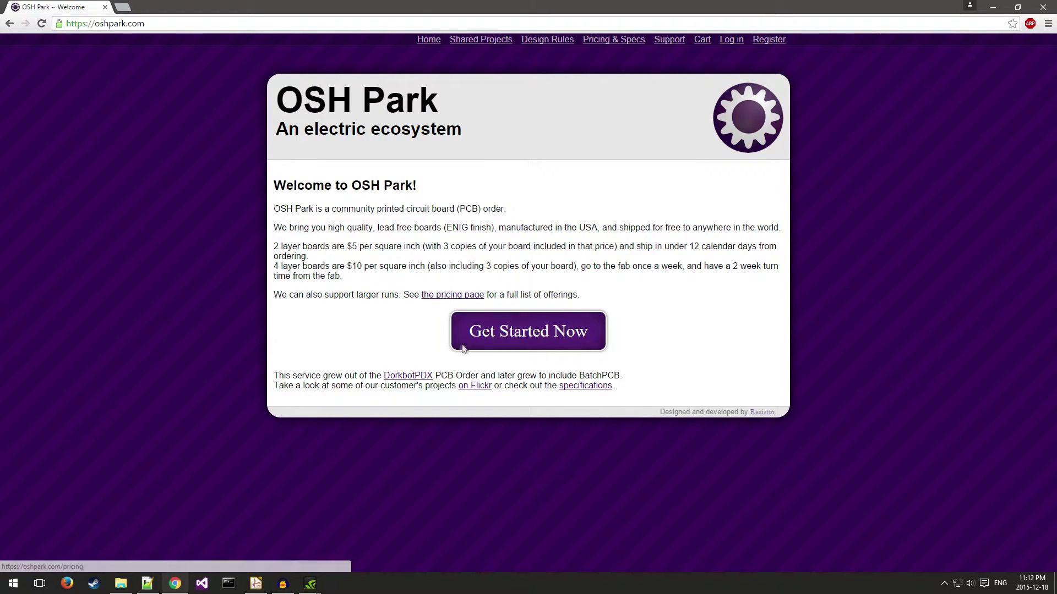
pyautogui.click(518, 329)
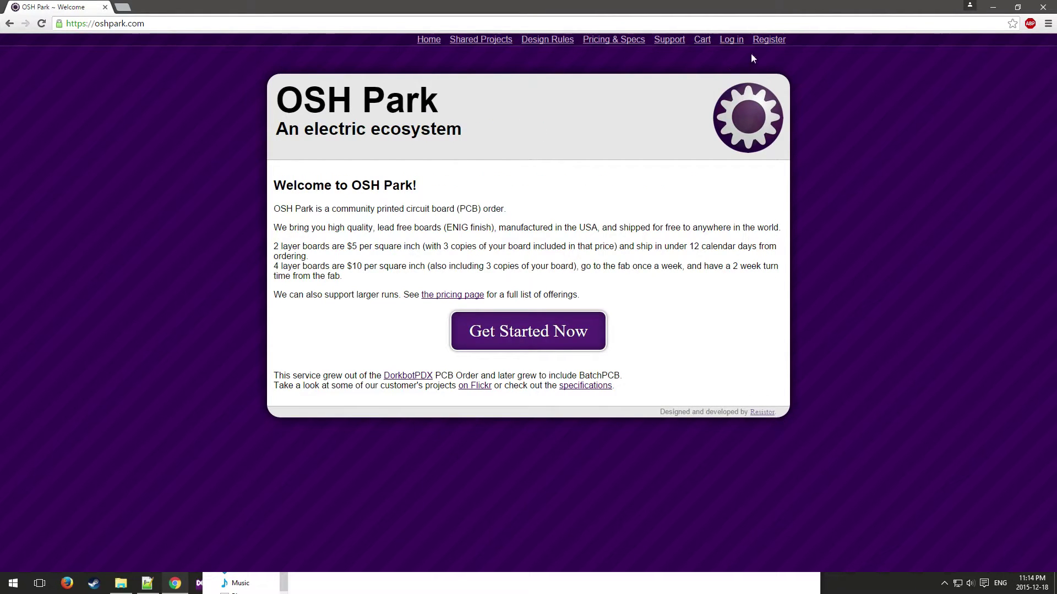
# Try registering a new account with a name and password; it fails because the e-mail is taken.
pyautogui.click(768, 40)
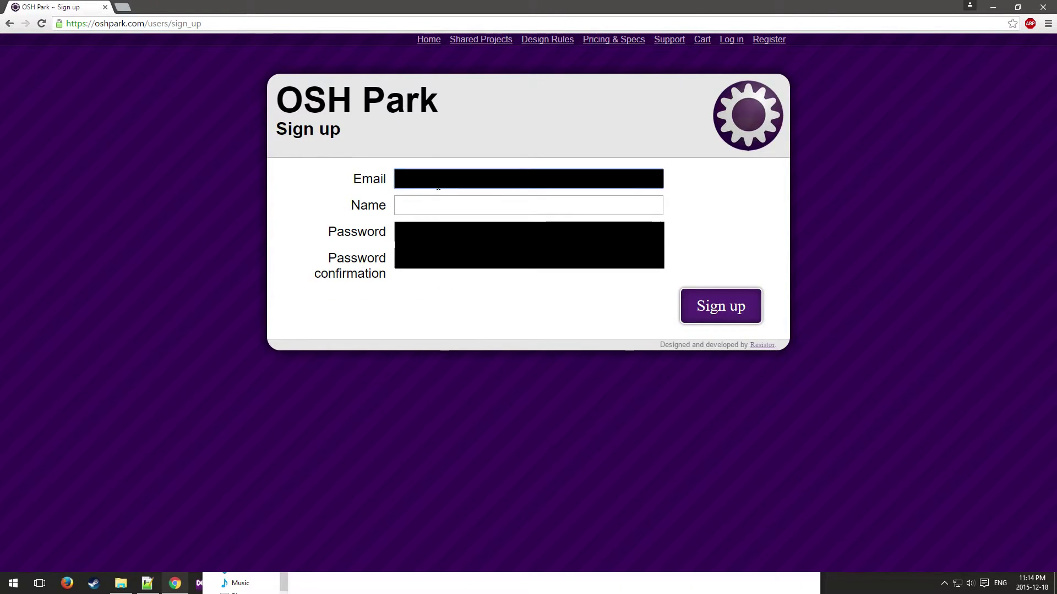
pyautogui.click(426, 205)
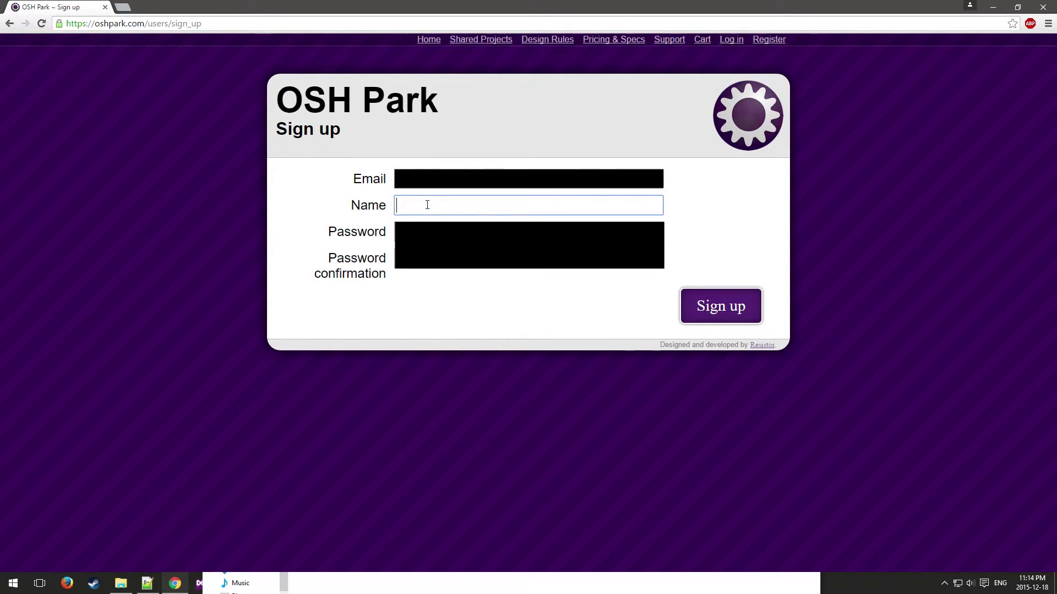
pyautogui.write('Joby')
pyautogui.press('Tab')
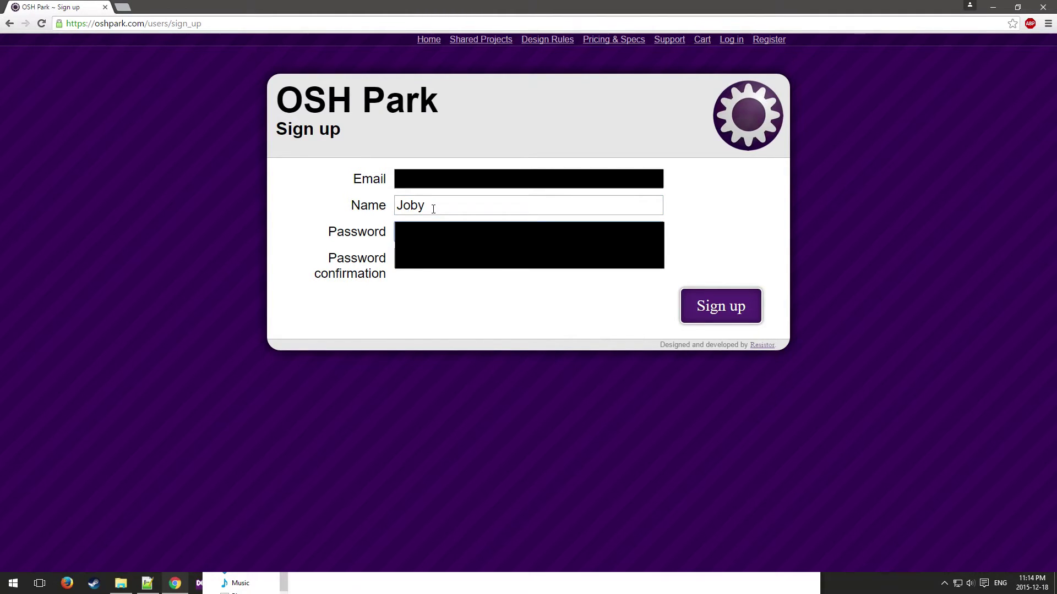
pyautogui.press('Tab')
pyautogui.click(738, 298)
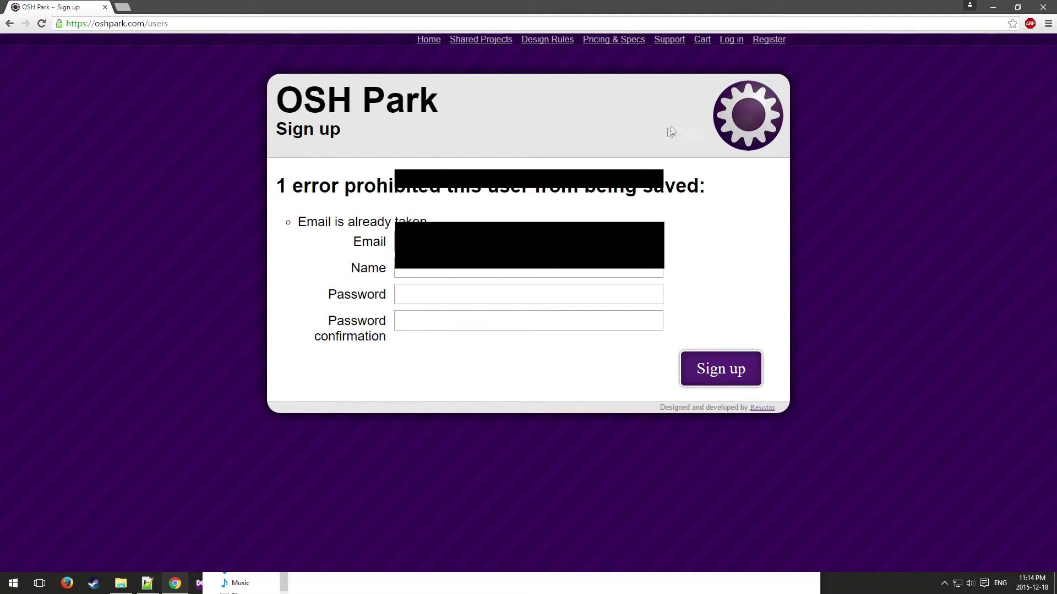
# Sign in to the existing account with Remember me ticked and return home.
pyautogui.click(732, 40)
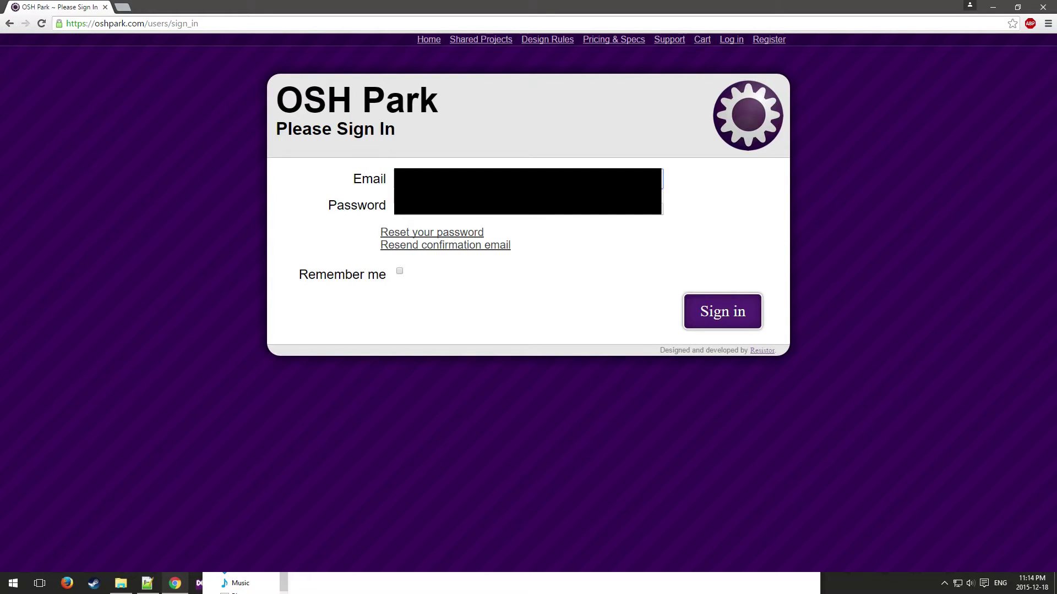
pyautogui.click(473, 215)
pyautogui.click(400, 271)
pyautogui.click(719, 309)
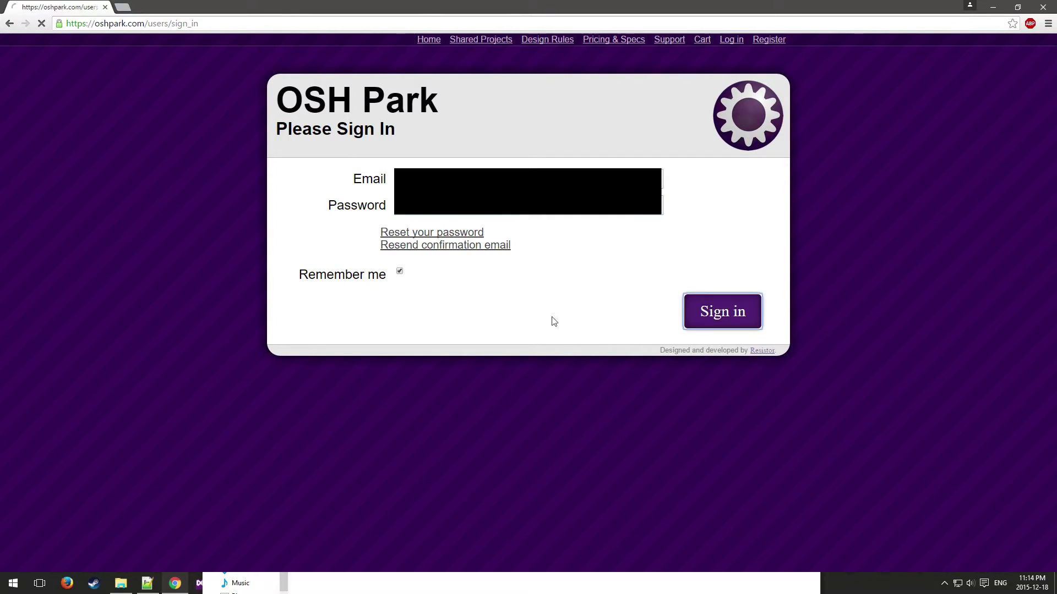
pyautogui.click(422, 42)
# Drop gerber.zip onto the upload area, name the project 'AVR Dev Board' and continue.
pyautogui.click(528, 349)
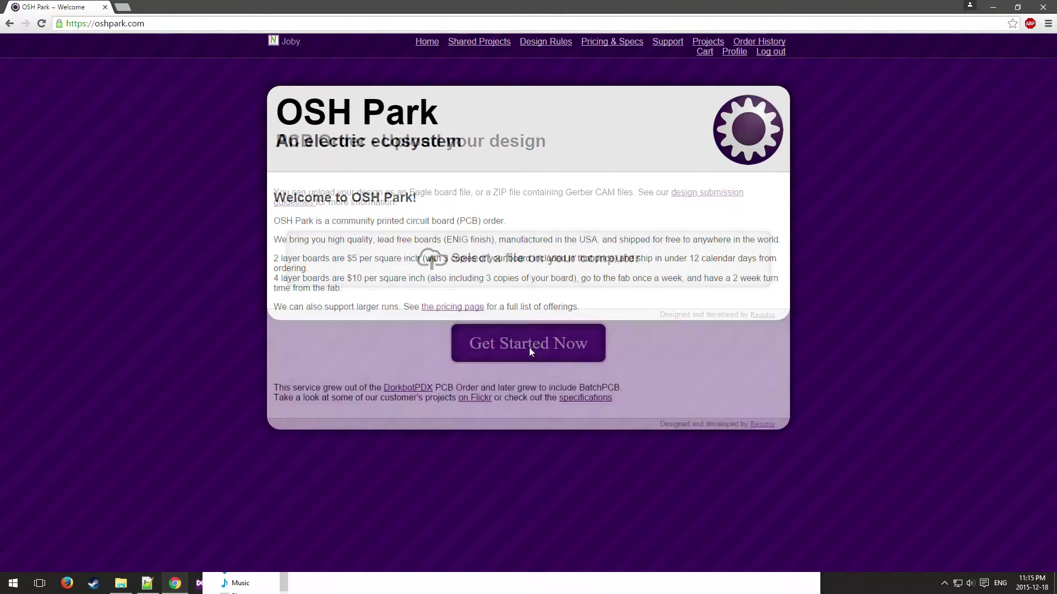
pyautogui.click(541, 266)
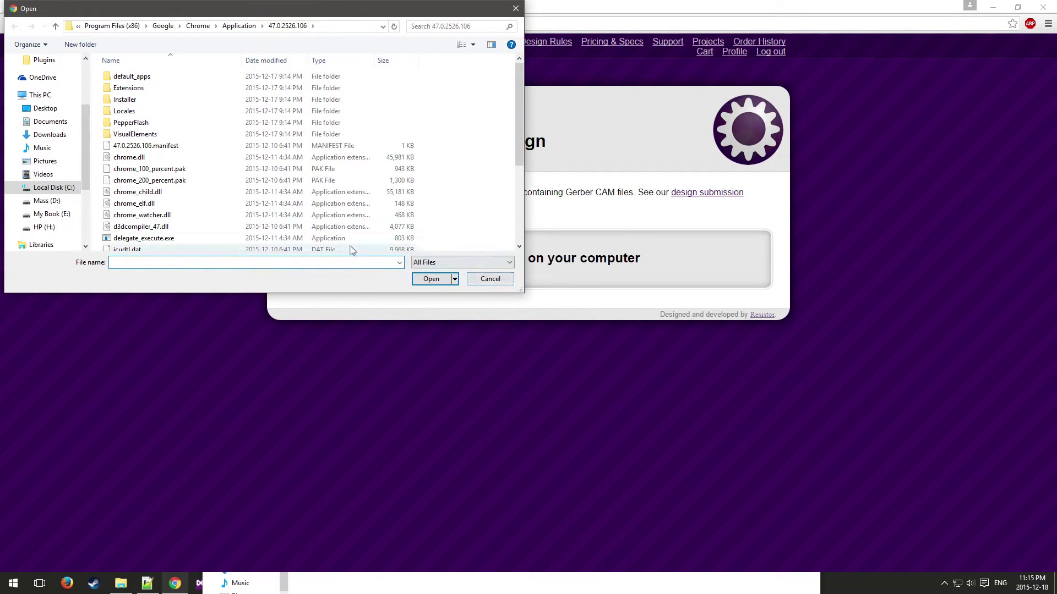
pyautogui.click(515, 9)
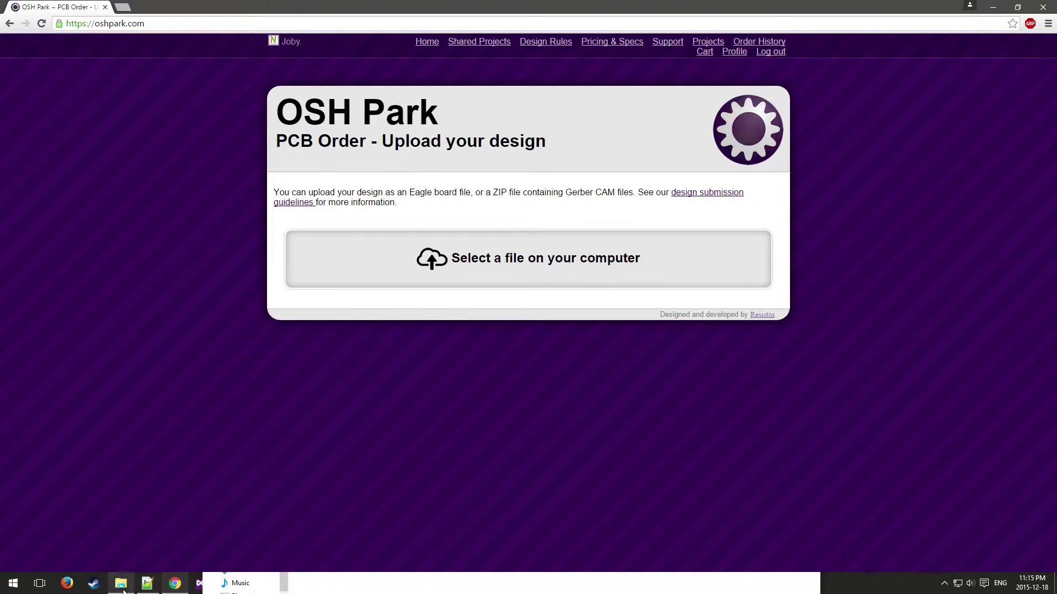
pyautogui.click(121, 584)
pyautogui.moveTo(304, 498); pyautogui.dragTo(479, 256)
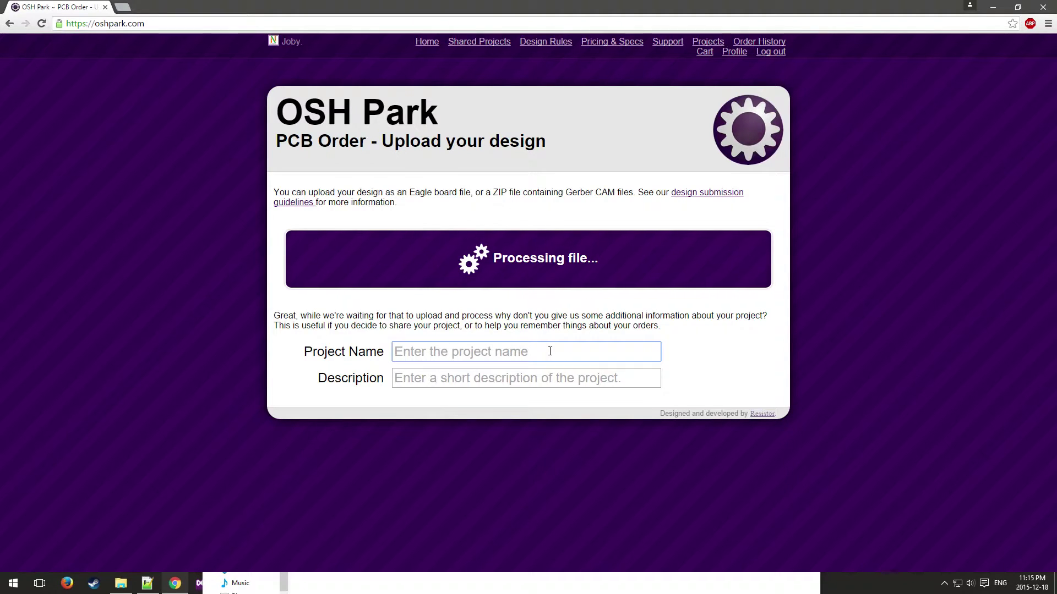
pyautogui.write('AVR De')
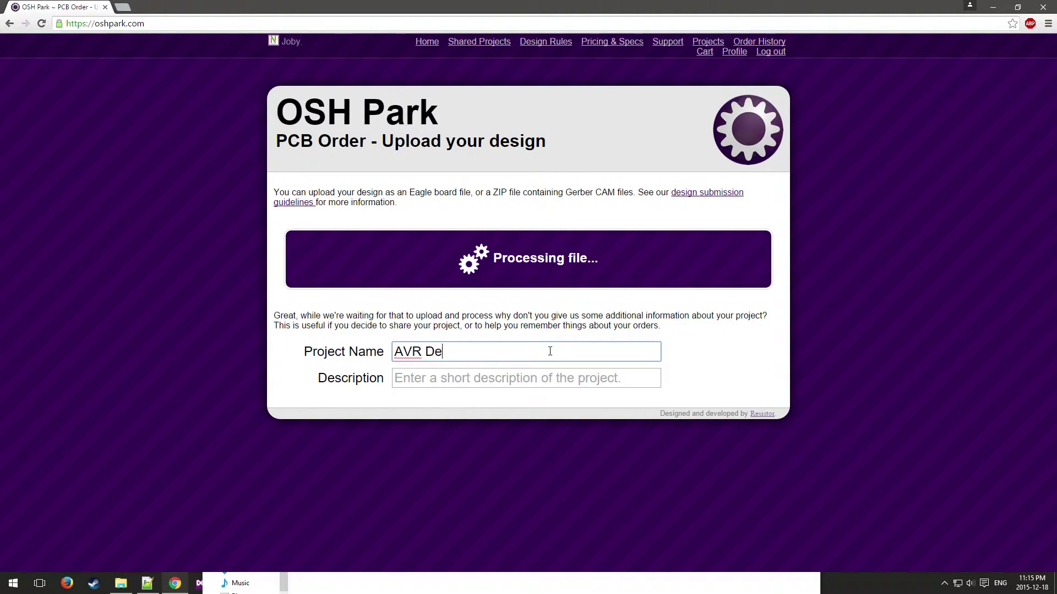
pyautogui.write('v Board')
pyautogui.press('Tab')
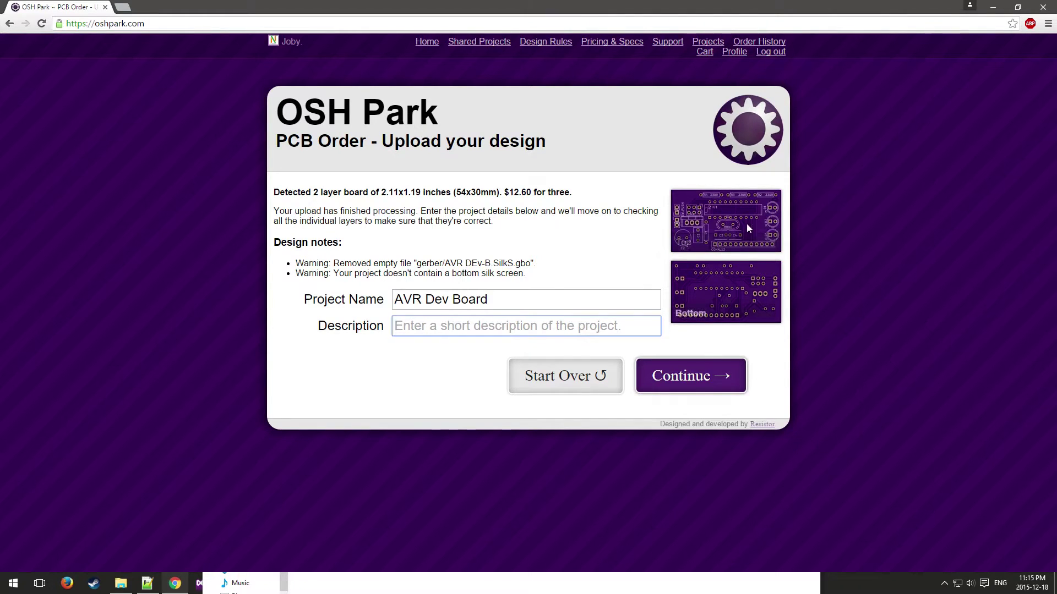
pyautogui.press('Return')
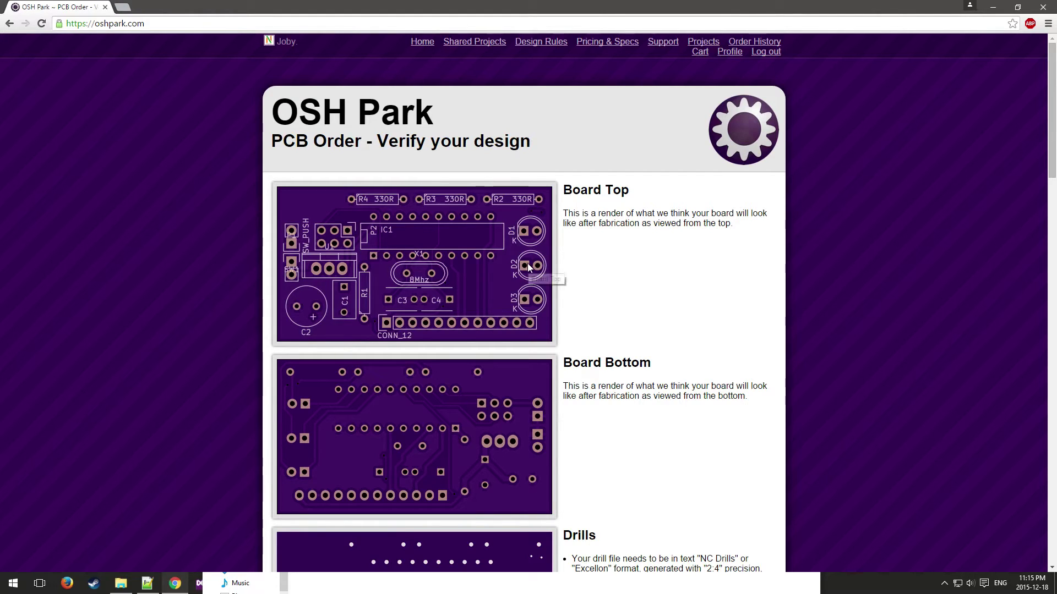
# Scroll through the rendered layer previews to the bottom of the verification page.
pyautogui.scroll(-5, 554, 267)
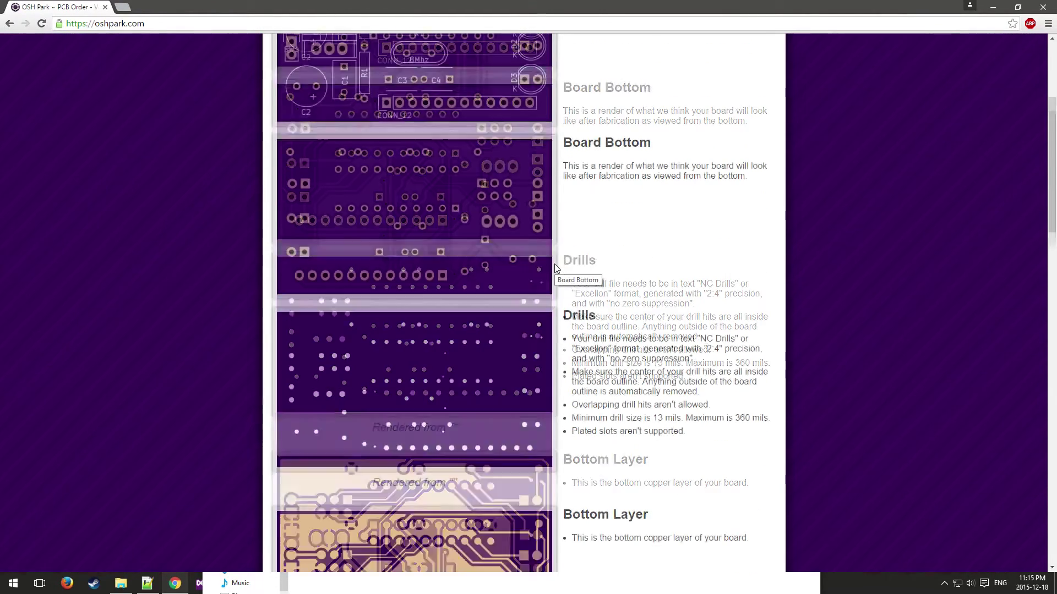
pyautogui.scroll(-2, 555, 267)
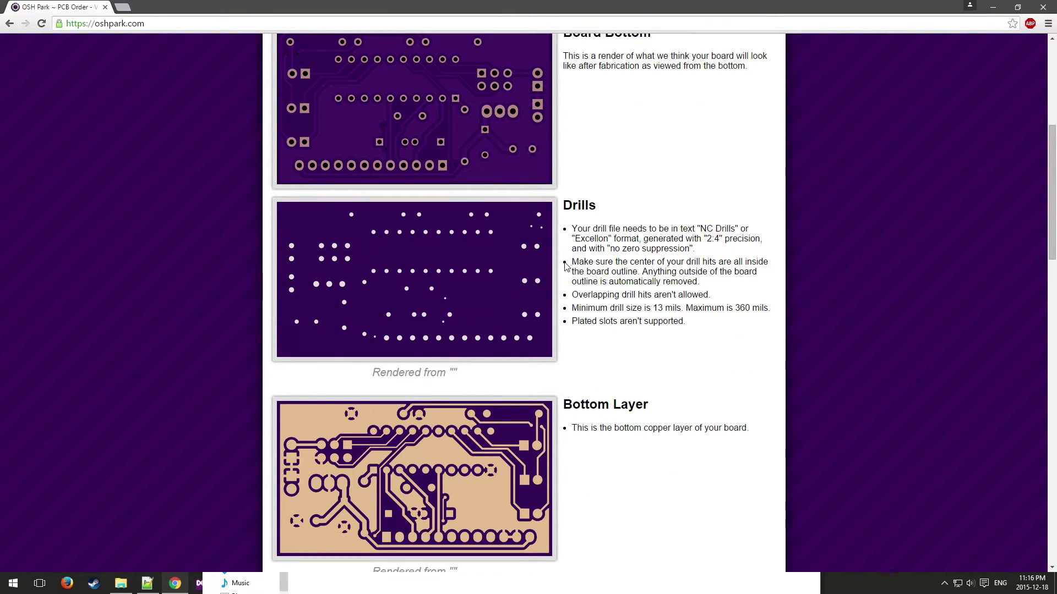
pyautogui.scroll(-6, 566, 267)
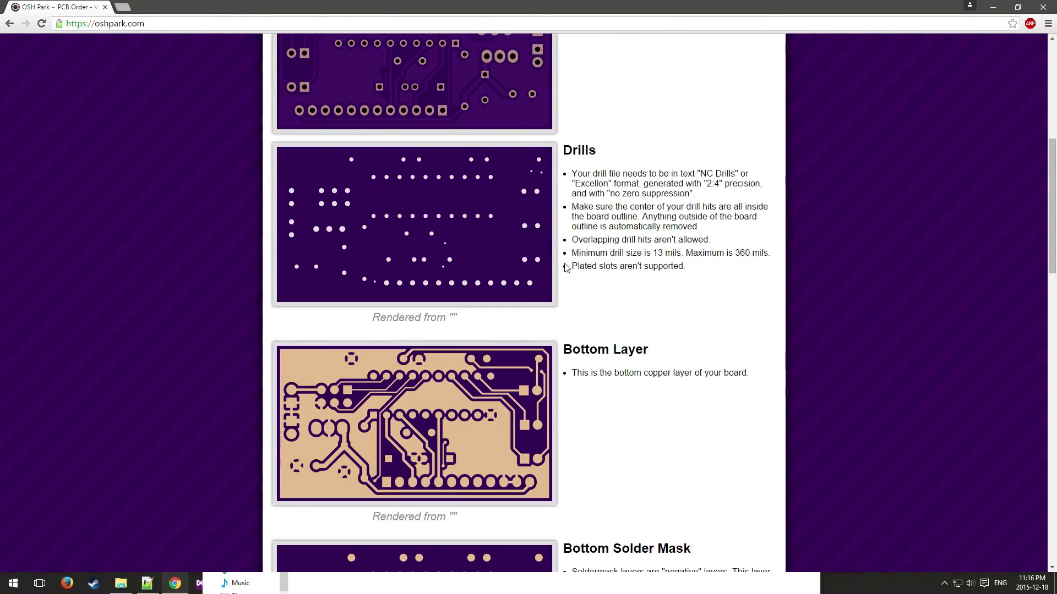
pyautogui.scroll(-3, 566, 268)
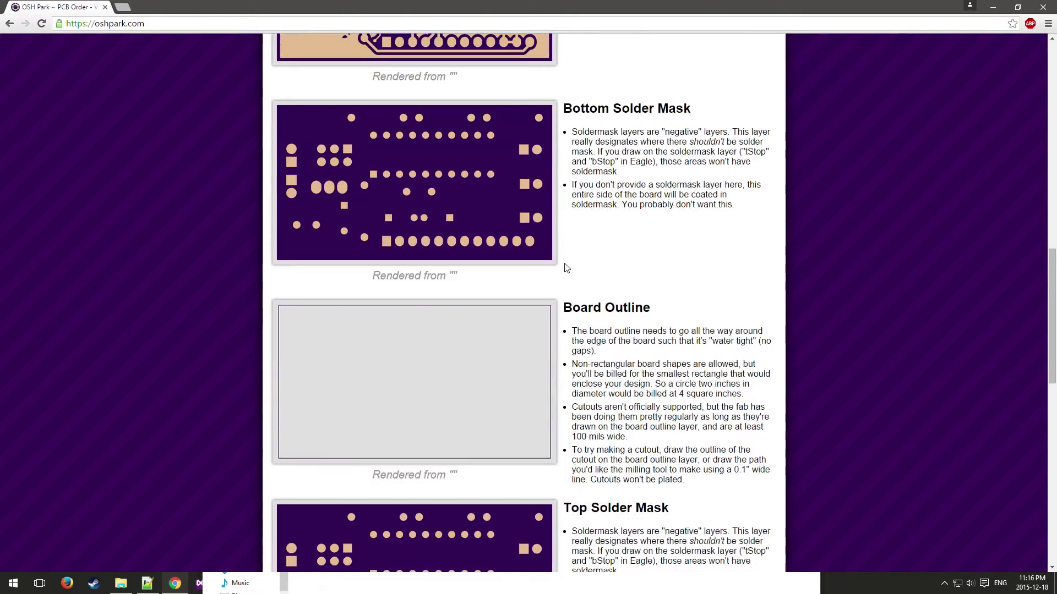
pyautogui.scroll(-7, 566, 270)
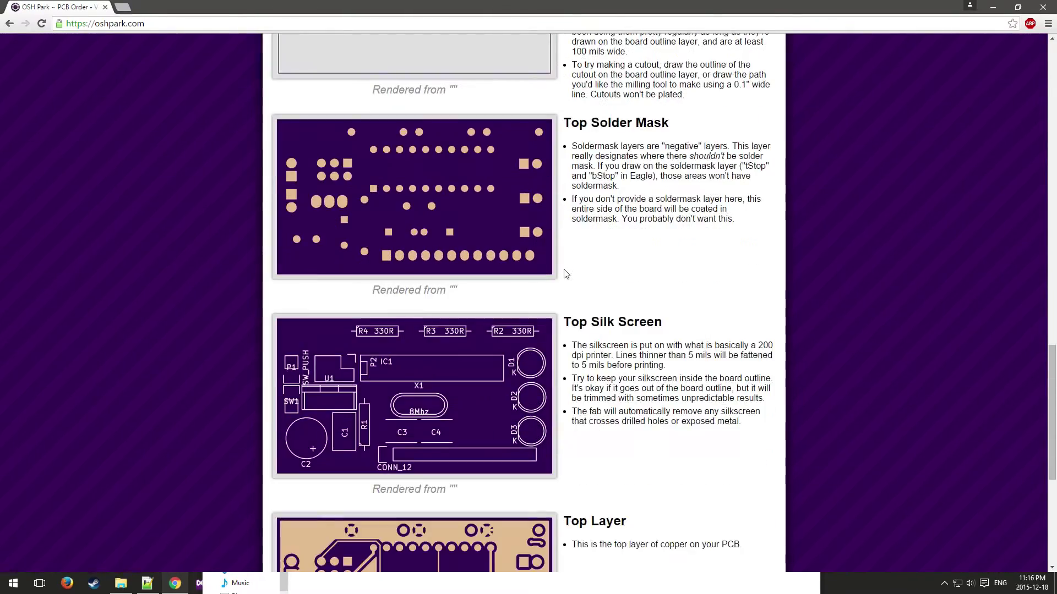
pyautogui.scroll(-5, 565, 276)
pyautogui.scroll(-2, 565, 276)
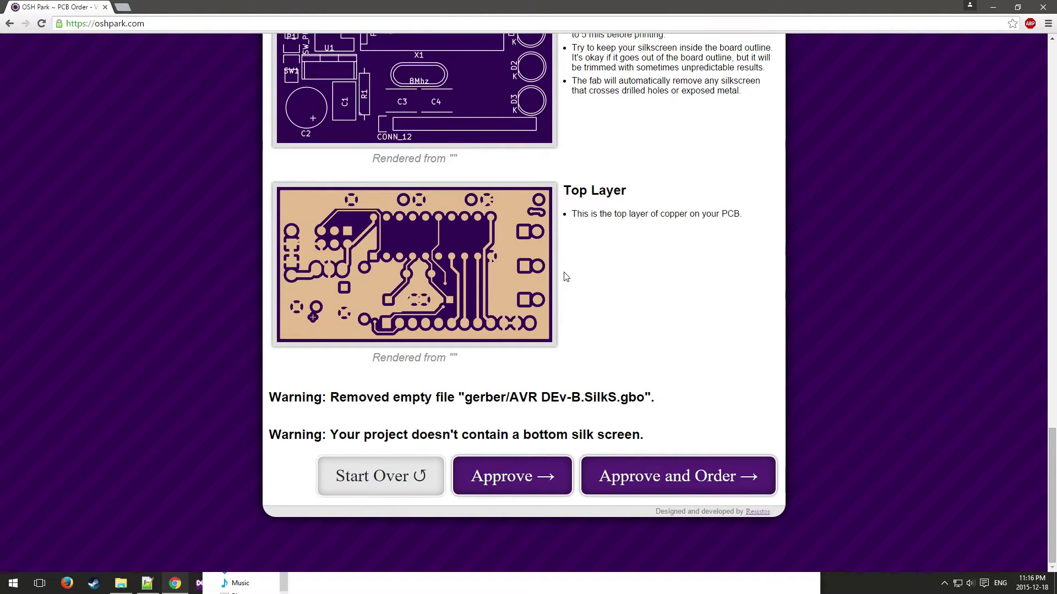
# Read the warnings about the removed empty bottom silkscreen file.
pyautogui.moveTo(656, 397); pyautogui.dragTo(290, 398)
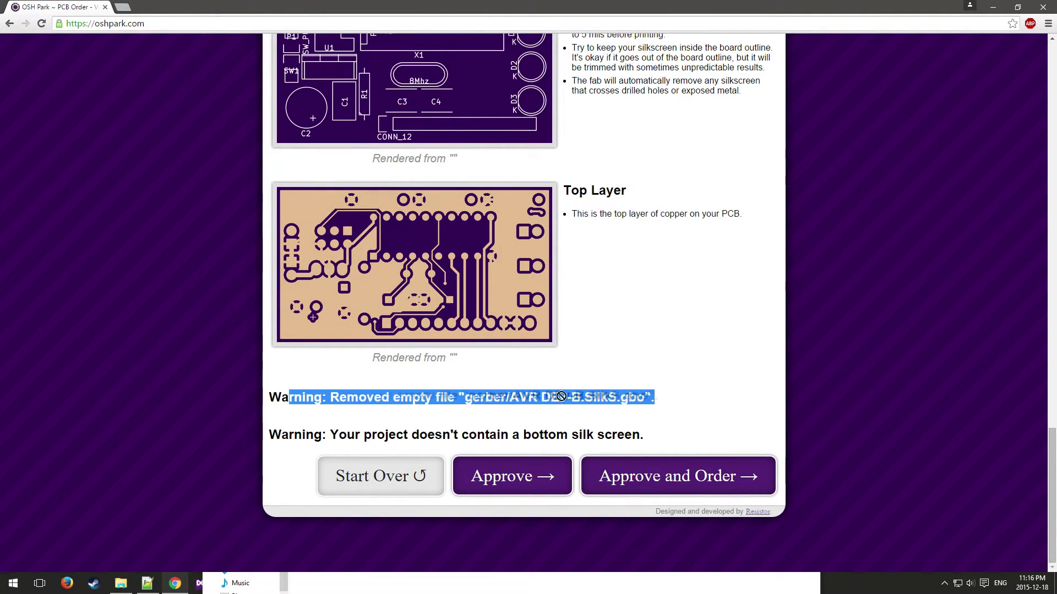
pyautogui.click(587, 402)
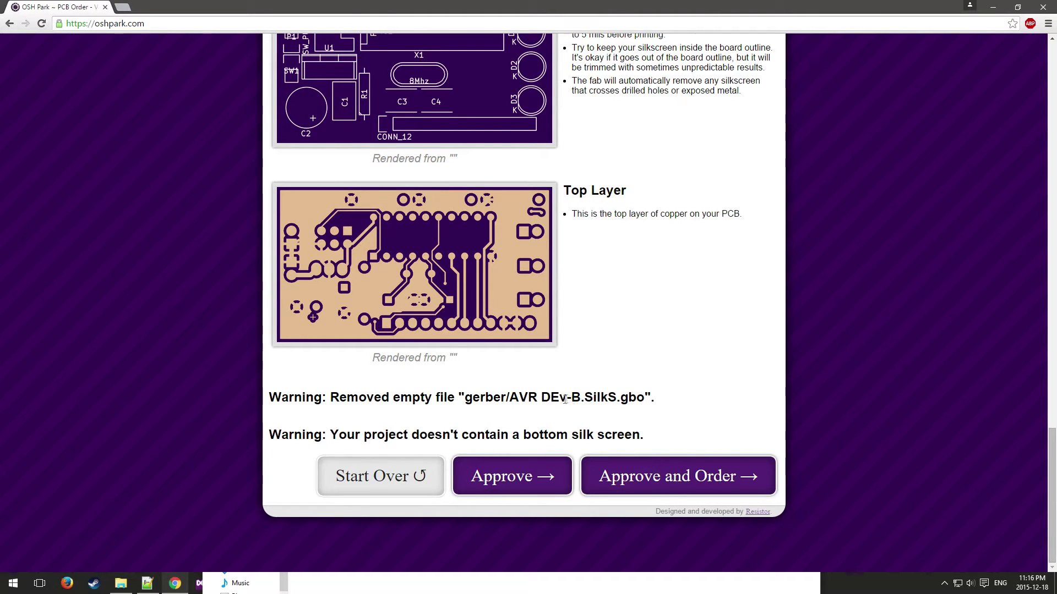
pyautogui.moveTo(565, 399)
pyautogui.mouseDown()
pyautogui.moveTo(593, 400)
pyautogui.moveTo(567, 399)
pyautogui.mouseUp()
pyautogui.scroll(3, 503, 328)
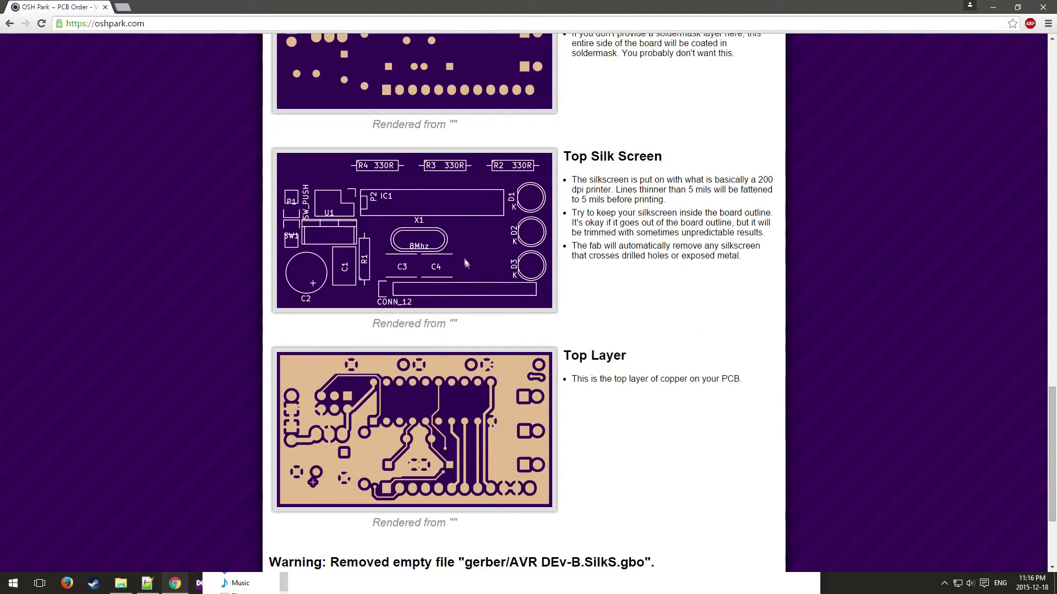
pyautogui.scroll(3, 465, 264)
pyautogui.scroll(-6, 478, 299)
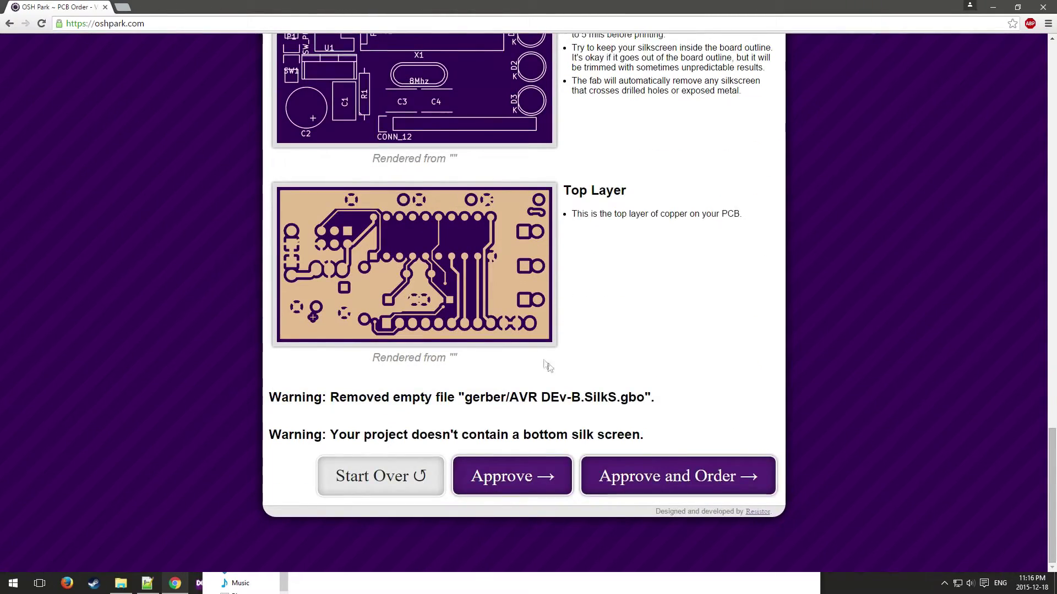
pyautogui.scroll(6, 583, 369)
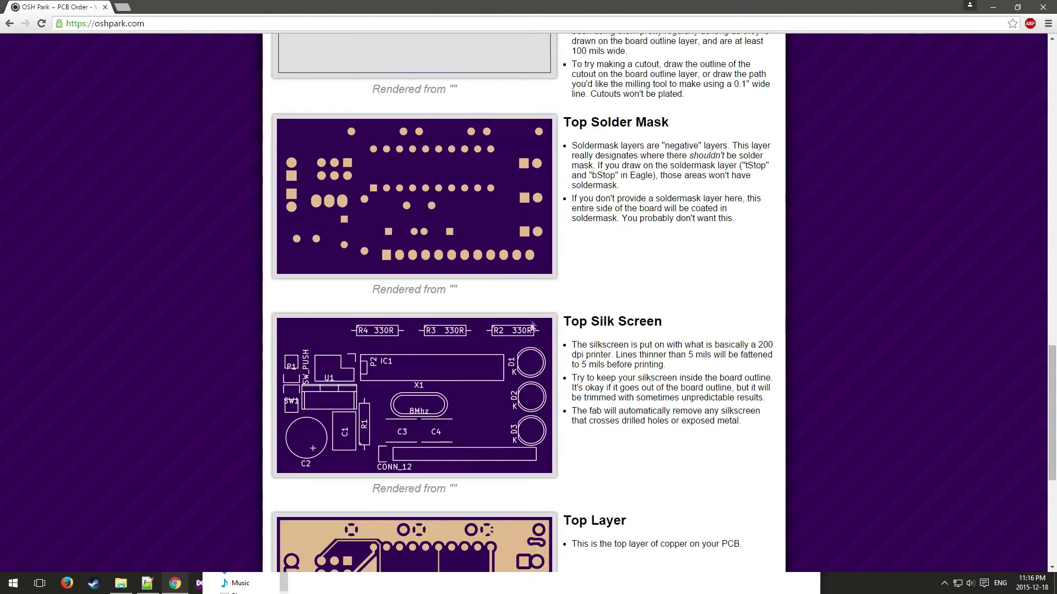
pyautogui.scroll(-6, 609, 378)
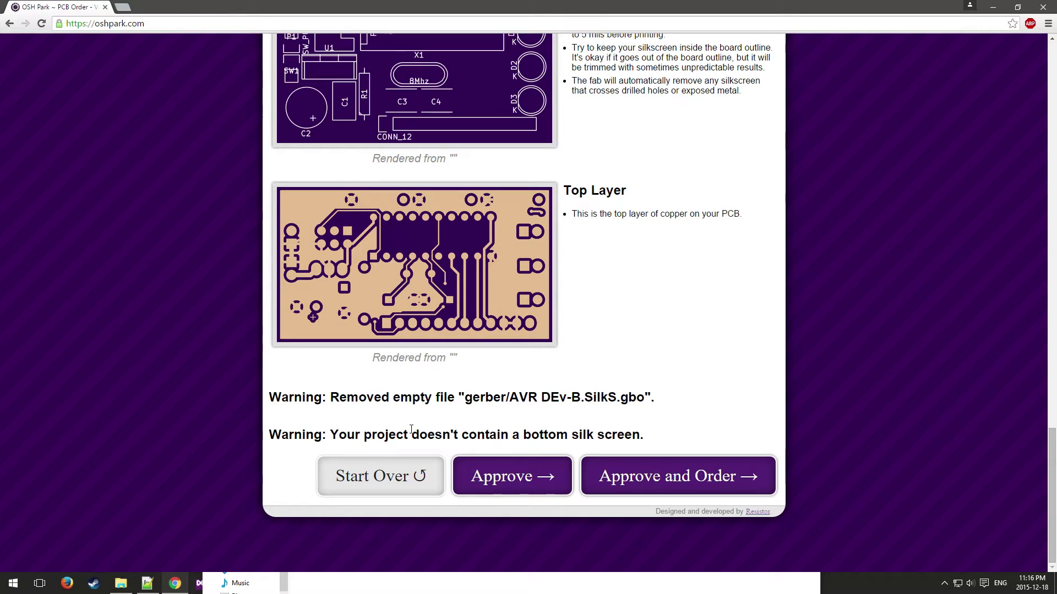
# Approve and order the board, then adjust the quantity with the spinner and field.
pyautogui.click(656, 478)
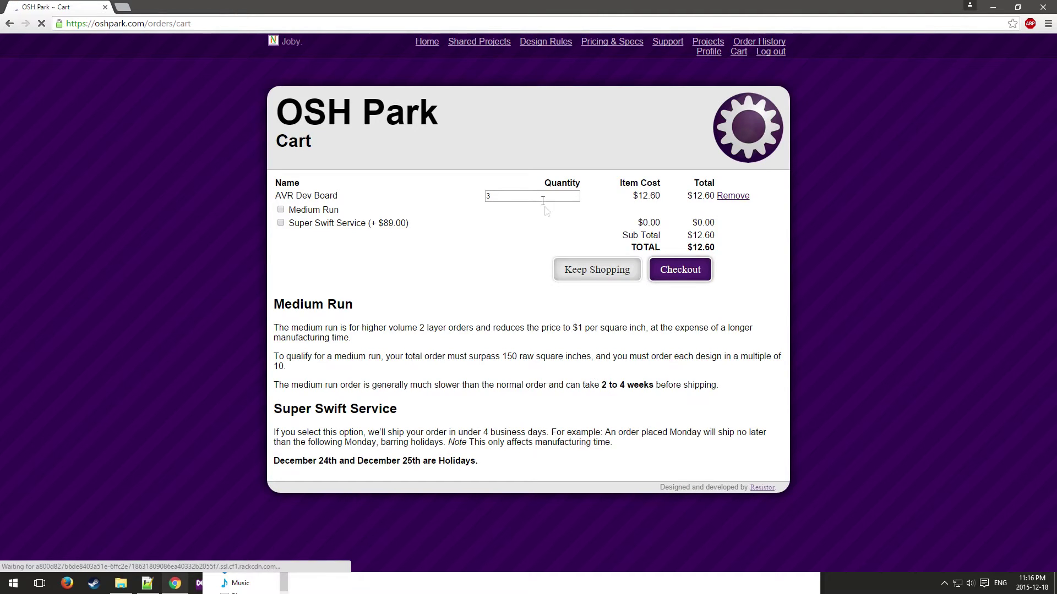
pyautogui.click(575, 193)
pyautogui.click(576, 193)
pyautogui.click(576, 194)
pyautogui.tripleClick(576, 202)
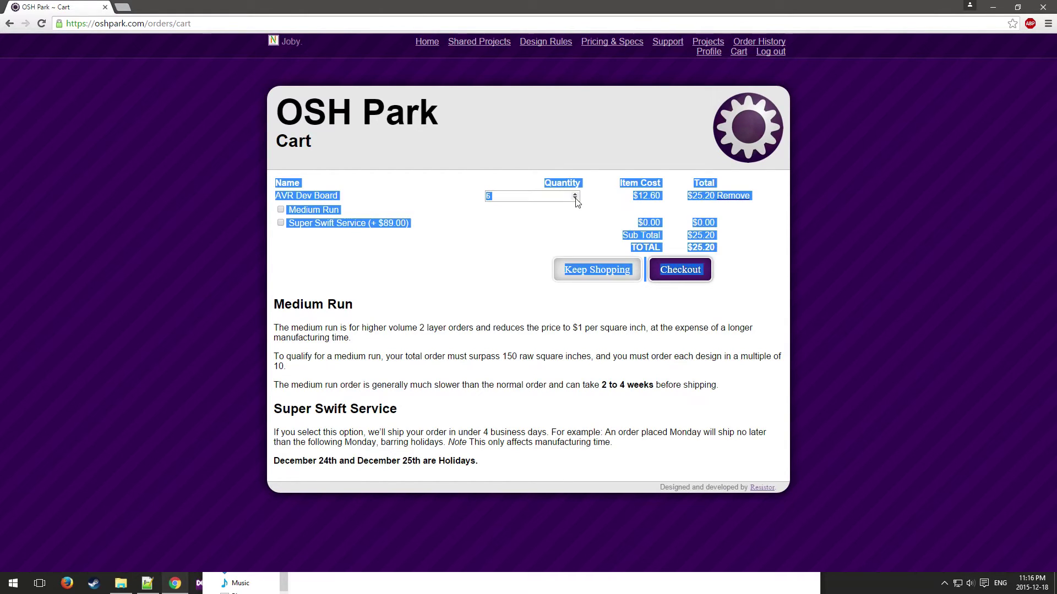
pyautogui.click(502, 198)
pyautogui.moveTo(501, 199); pyautogui.dragTo(465, 198)
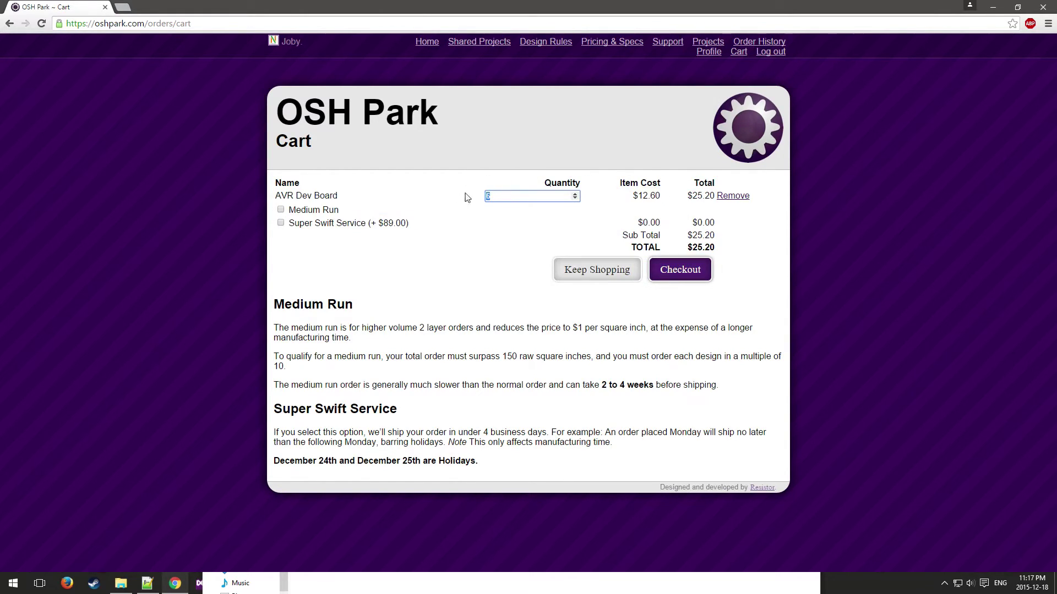
pyautogui.write('3')
pyautogui.press('BackSpace')
pyautogui.write('1')
# Restore the quantity so AVR Dev Board totals $12.60 for three boards, then keep shopping.
pyautogui.moveTo(489, 197); pyautogui.dragTo(471, 196)
pyautogui.press('Tab')
pyautogui.hotkey('shift', 'Tab')
pyautogui.press('Tab')
pyautogui.doubleClick(570, 197)
pyautogui.moveTo(520, 196)
pyautogui.mouseDown()
pyautogui.moveTo(484, 194)
pyautogui.moveTo(532, 217)
pyautogui.moveTo(528, 246)
pyautogui.moveTo(516, 248)
pyautogui.moveTo(511, 186)
pyautogui.mouseUp()
pyautogui.click(538, 209)
pyautogui.click(607, 271)
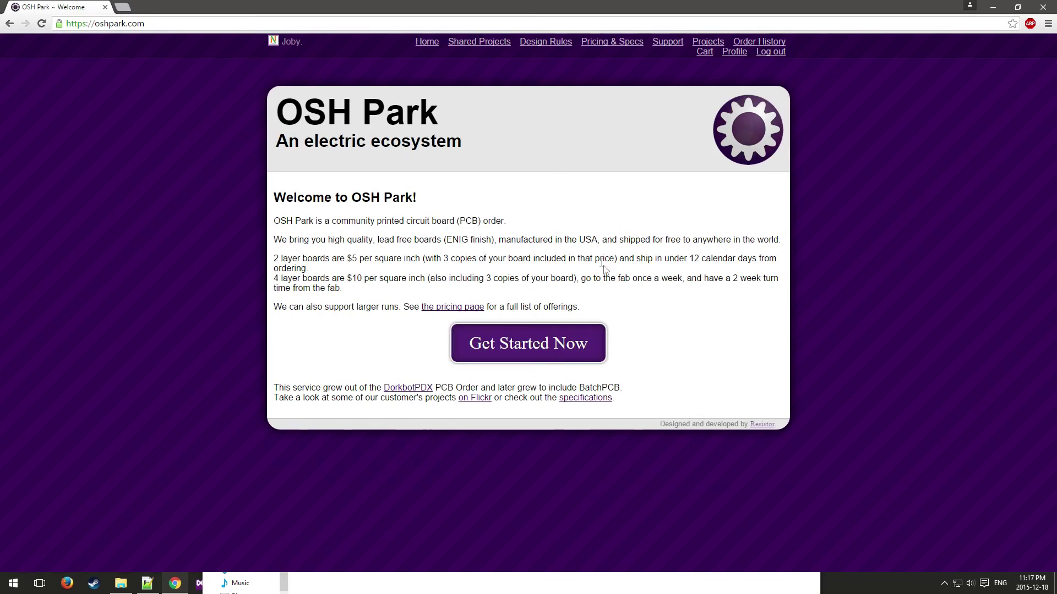
pyautogui.click(489, 44)
# Leave Shared Projects, open your own Projects list and order AVR Dev Board.
pyautogui.scroll(-9, 509, 248)
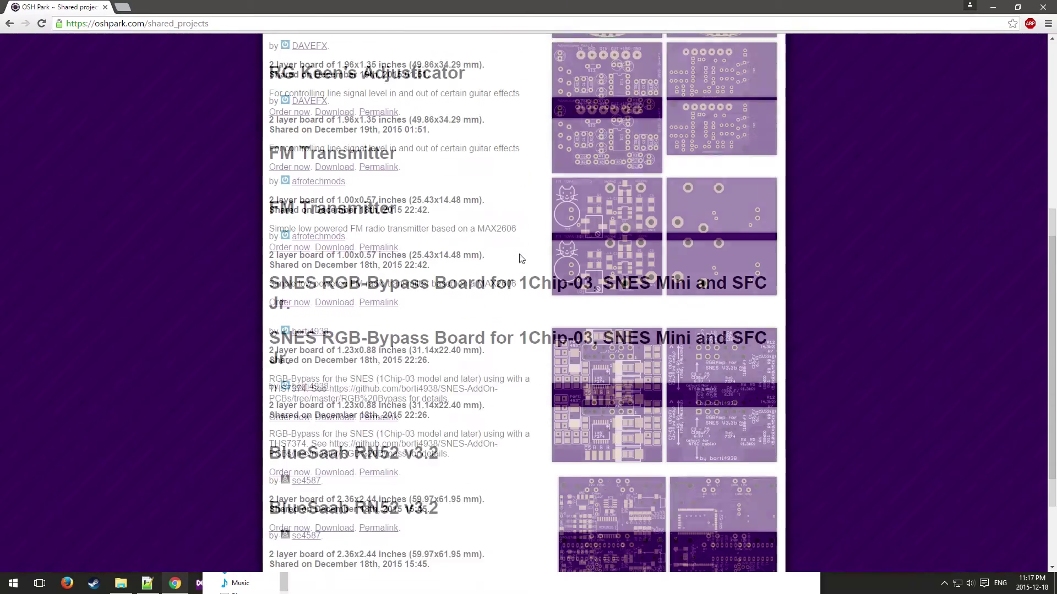
pyautogui.scroll(10, 503, 297)
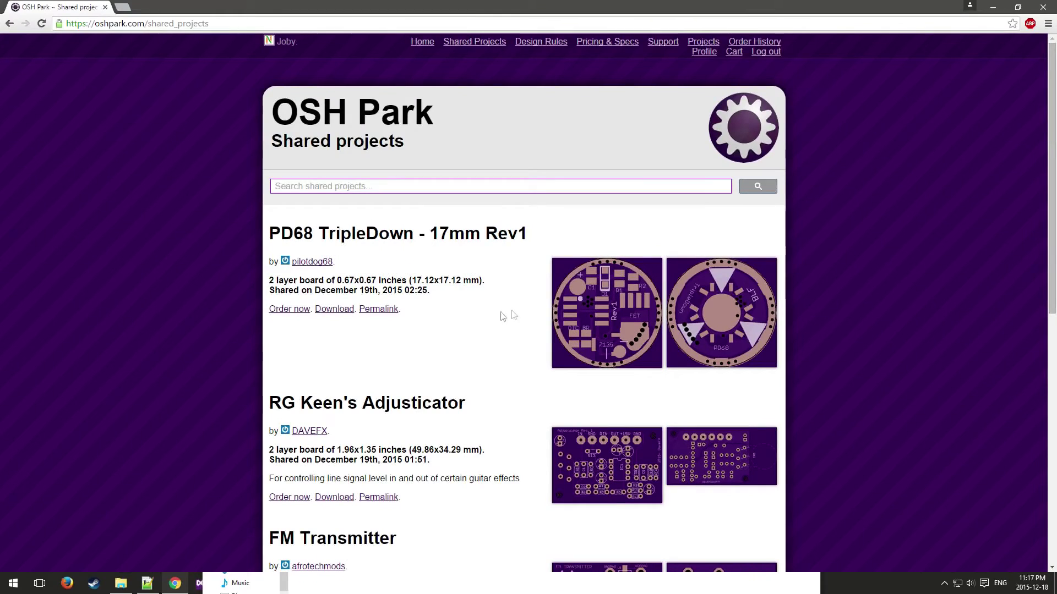
pyautogui.click(9, 23)
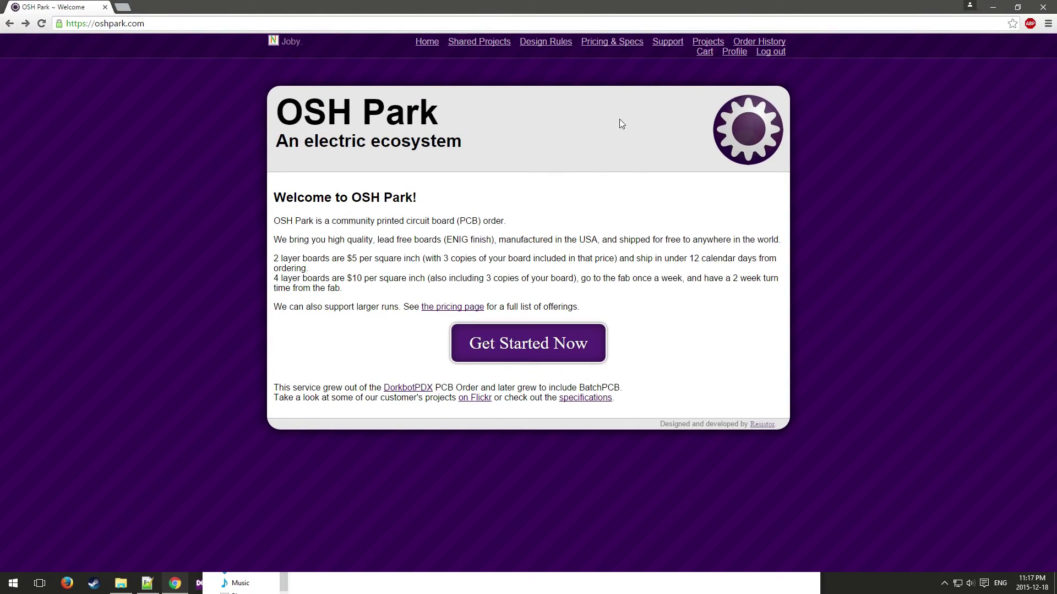
pyautogui.click(706, 44)
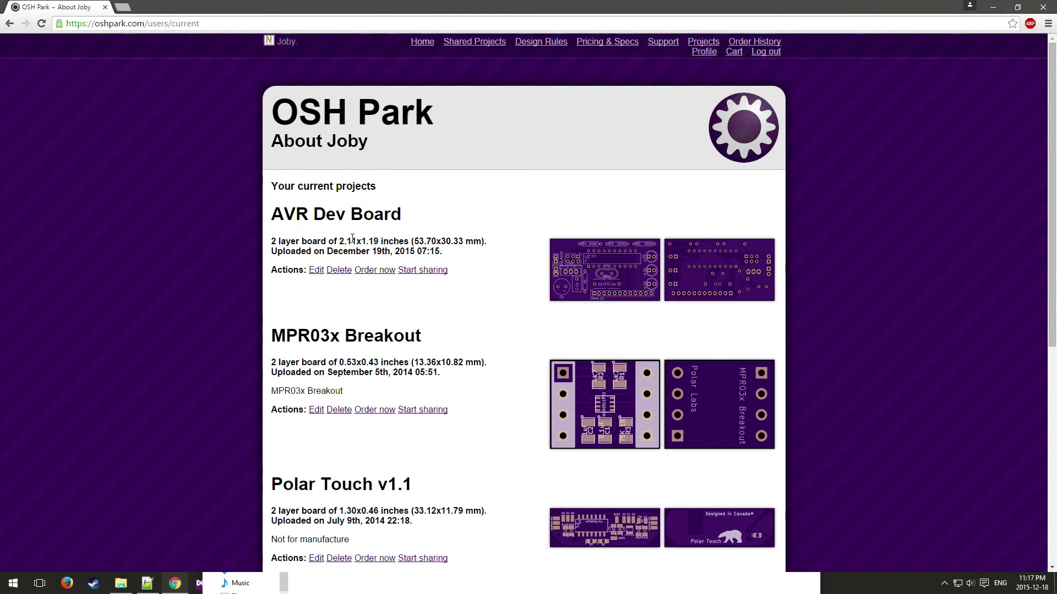
pyautogui.click(365, 271)
# Proceed to checkout and keep USPS Free Shipping ($0.00) for the $12.60 order.
pyautogui.click(699, 269)
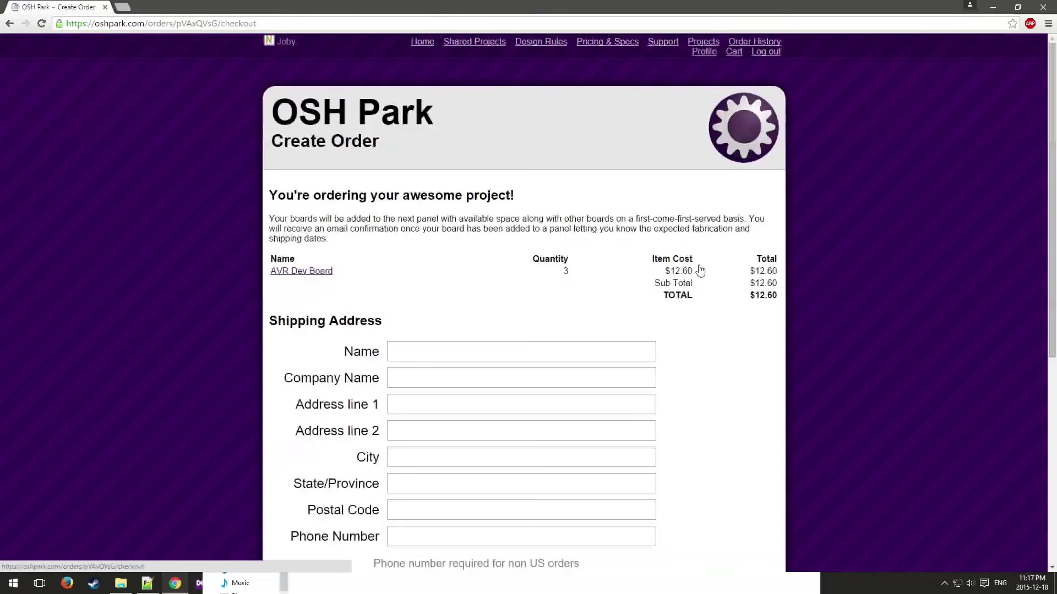
pyautogui.scroll(-7, 575, 328)
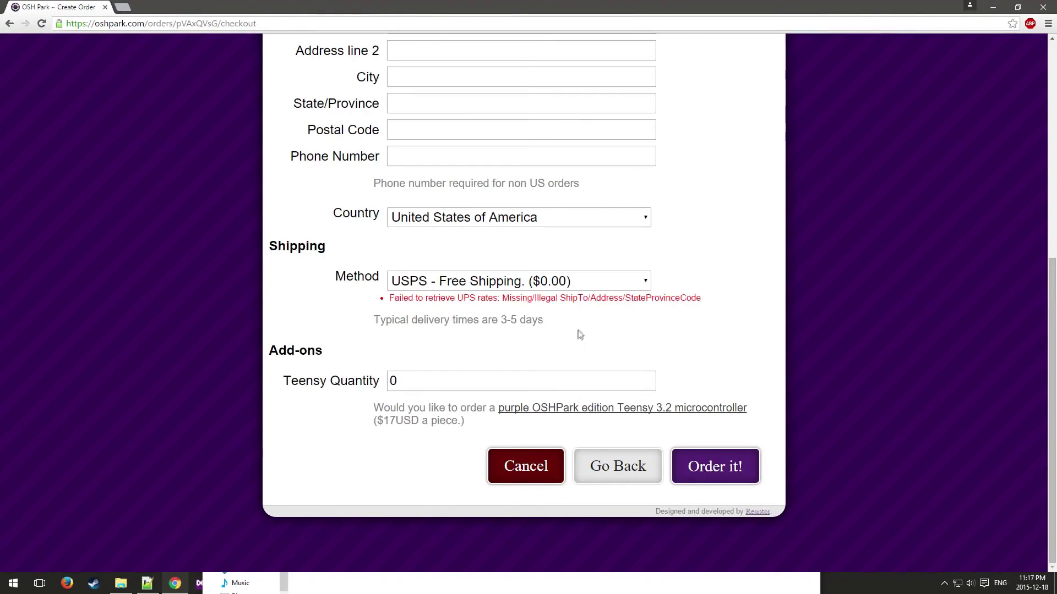
pyautogui.click(595, 284)
pyautogui.click(720, 274)
pyautogui.click(638, 284)
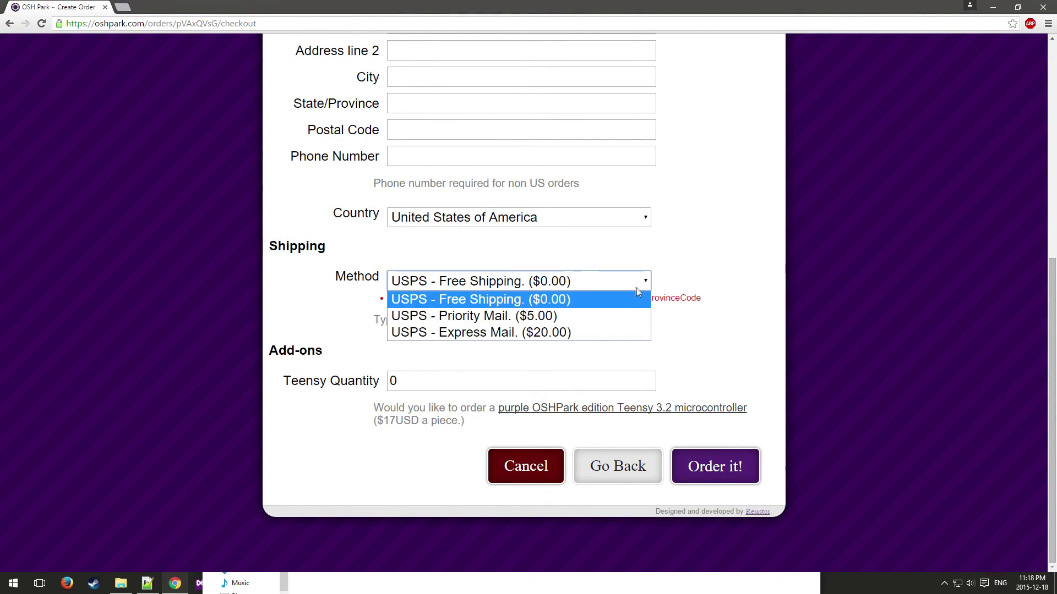
pyautogui.click(713, 328)
pyautogui.scroll(7, 696, 329)
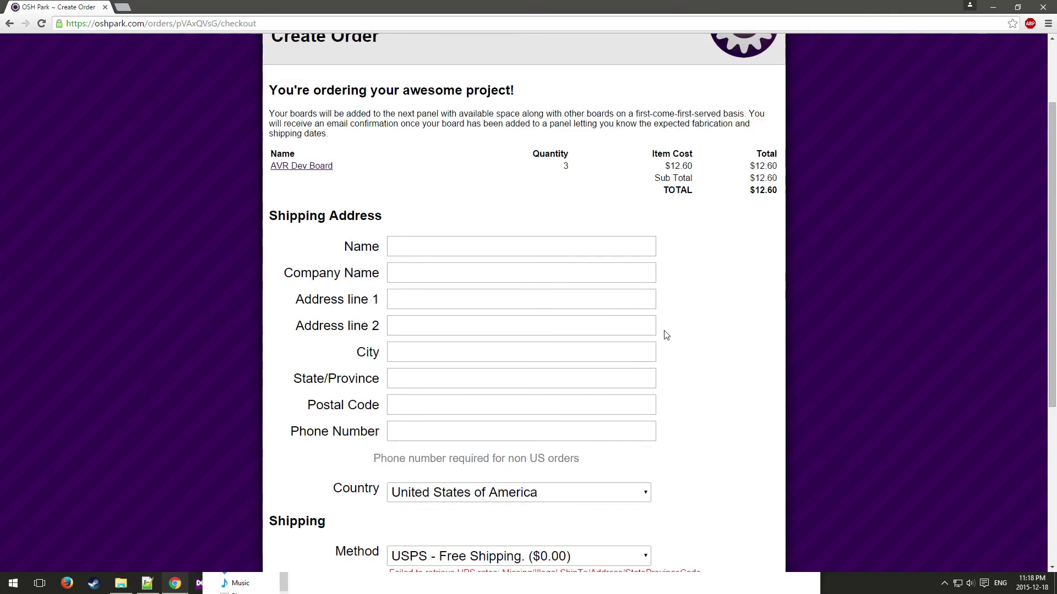